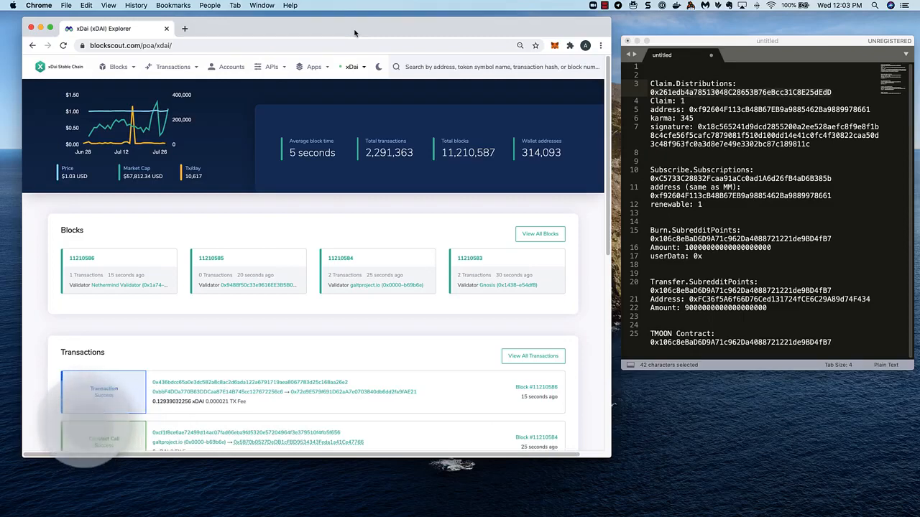
- Look up the Claim.Distributions contract address from the notes in the block explorer and open its proxy write functions
{"action": "left_click", "coordinate": [802, 91]}
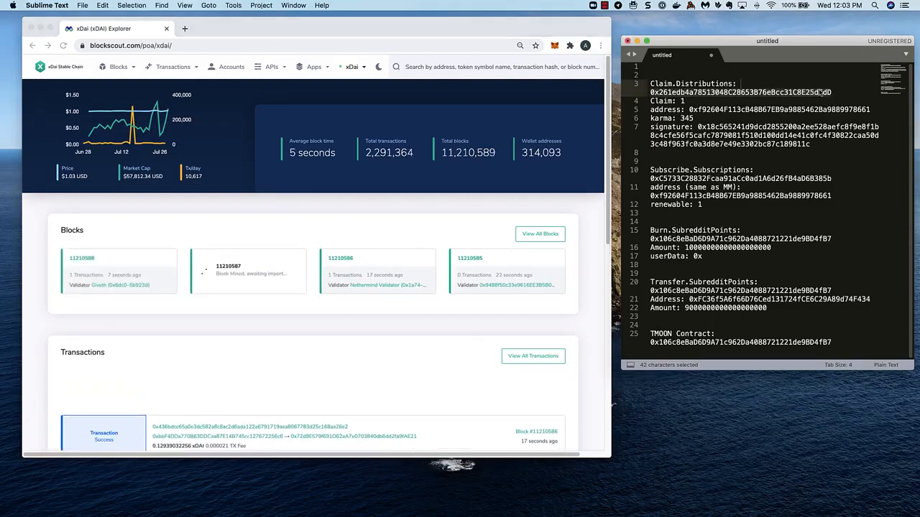
{"action": "left_click_drag", "start_coordinate": [833, 93], "coordinate": [740, 83]}
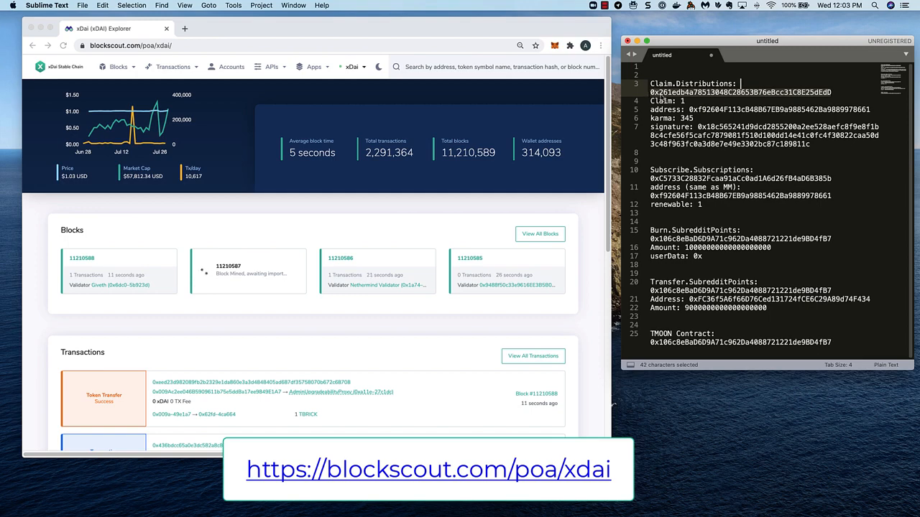
{"action": "key", "text": "super+c"}
{"action": "left_click", "coordinate": [485, 72]}
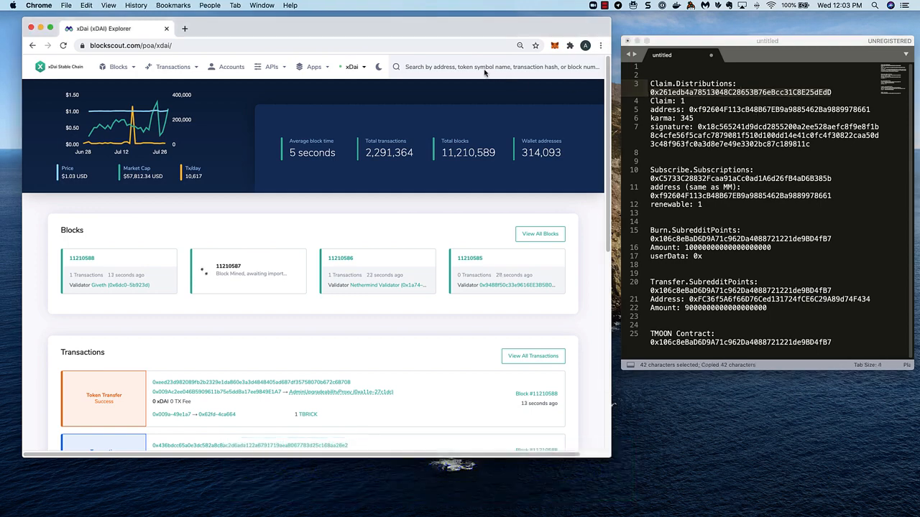
{"action": "key", "text": "super+v"}
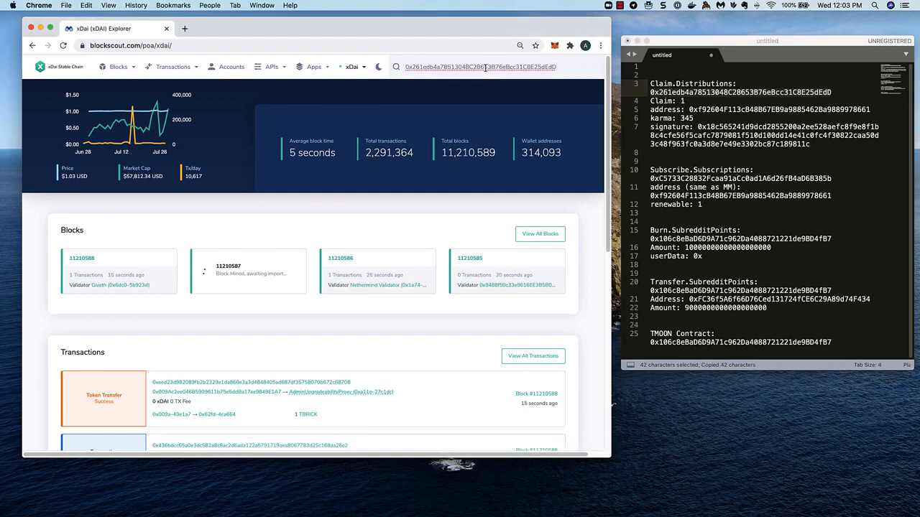
{"action": "key", "text": "Return"}
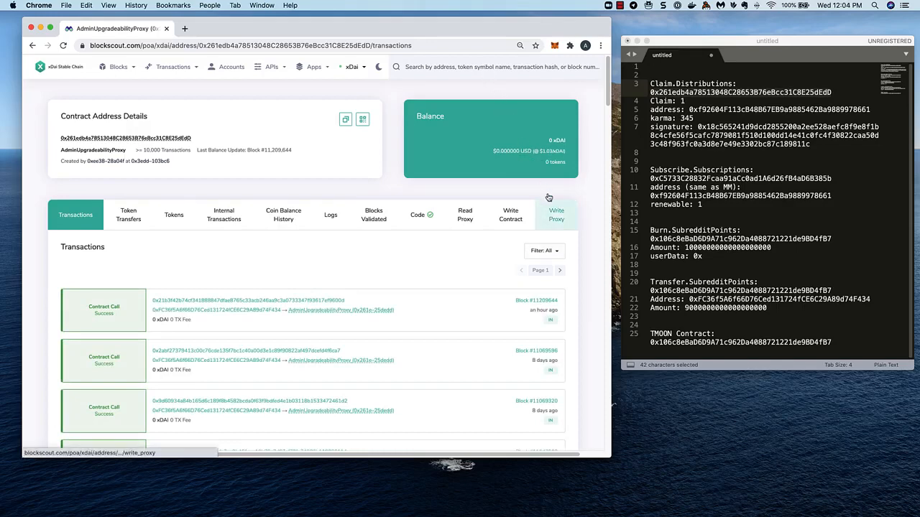
{"action": "left_click", "coordinate": [558, 218]}
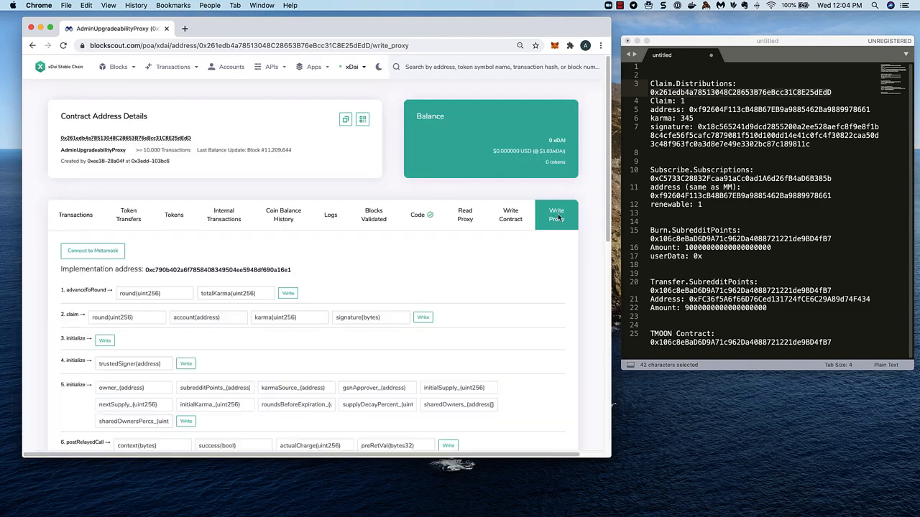
- Connect the contract page to MetaMask using the xDai Reddit Contracts account
{"action": "left_click", "coordinate": [101, 252]}
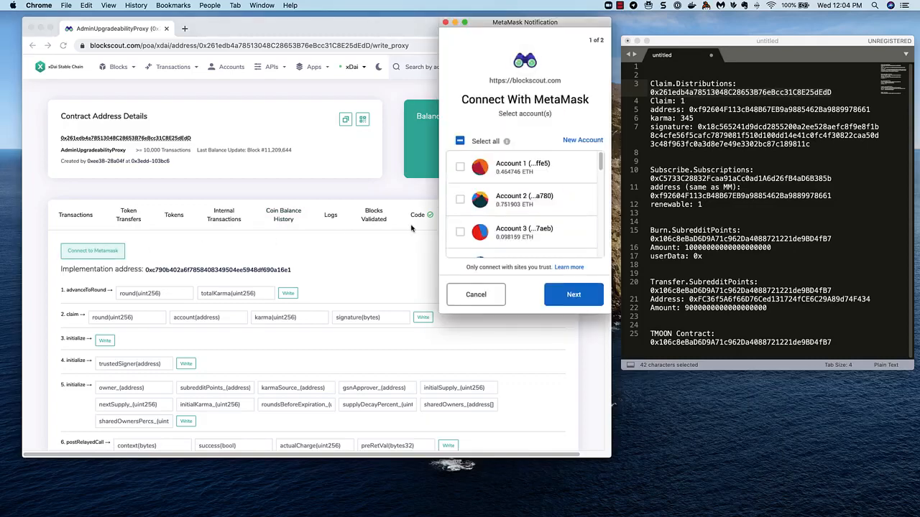
{"action": "scroll", "coordinate": [504, 220], "scroll_direction": "down", "scroll_amount": 5}
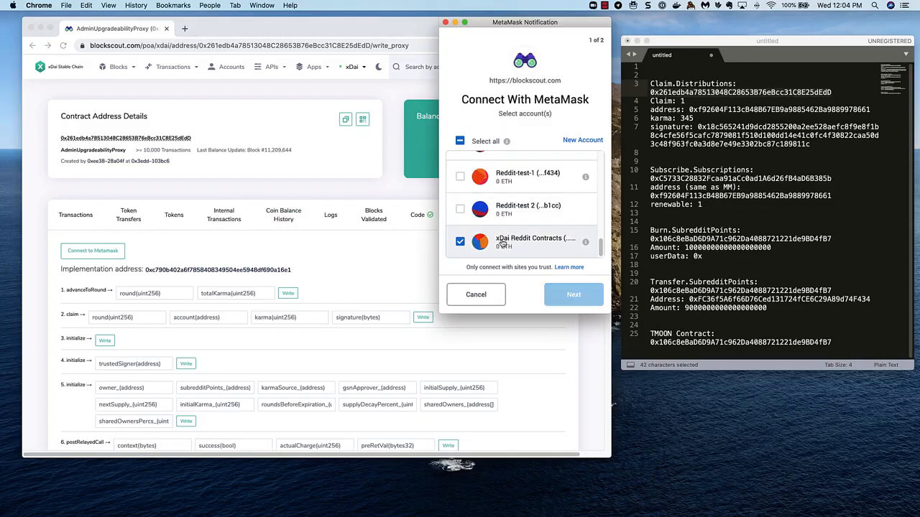
{"action": "left_click", "coordinate": [569, 298]}
{"action": "left_click", "coordinate": [572, 299]}
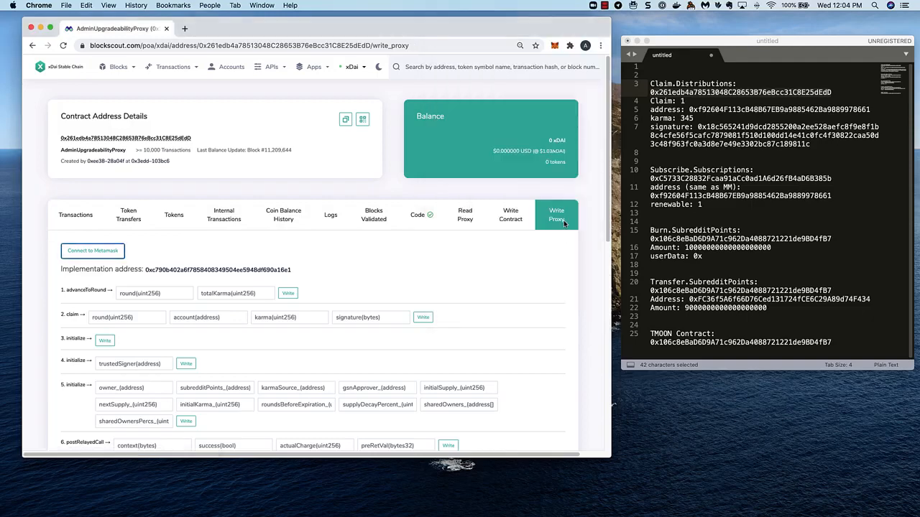
- Check the connected account and network in the MetaMask wallet, and reload the contract page
{"action": "left_click", "coordinate": [554, 46]}
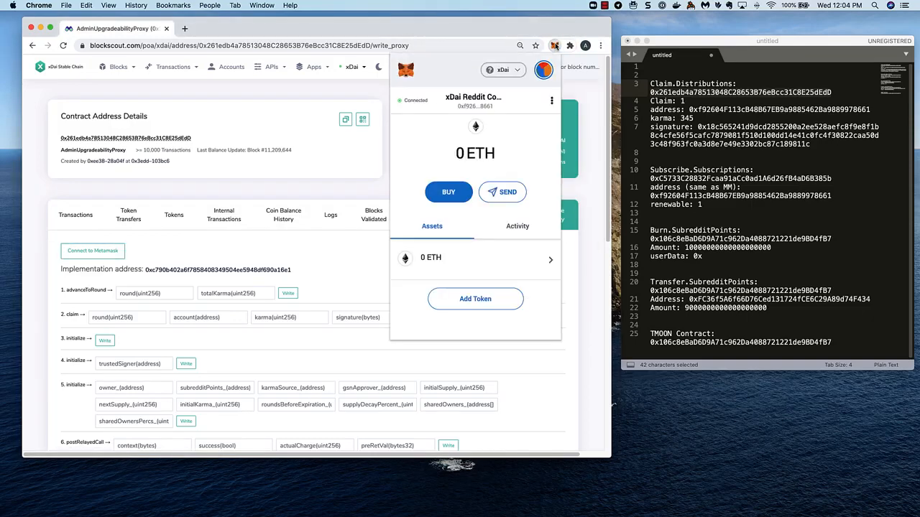
{"action": "left_click", "coordinate": [367, 256]}
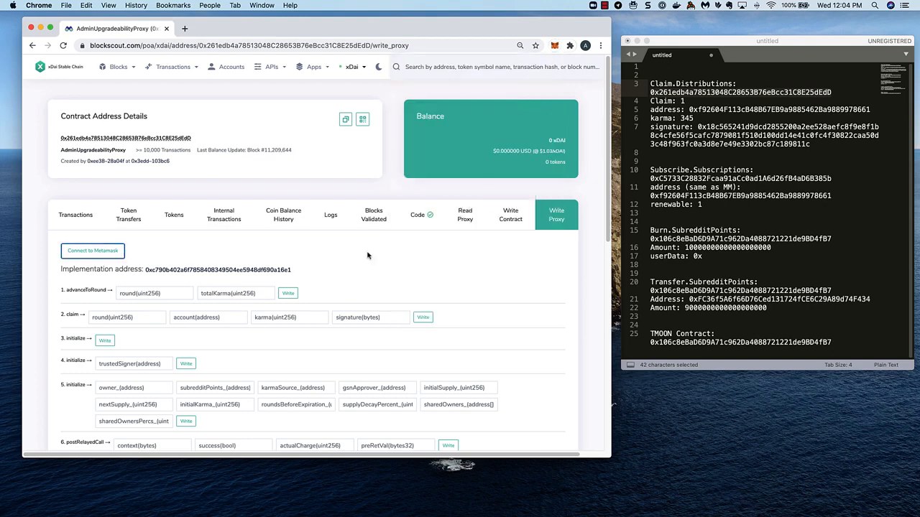
{"action": "left_click", "coordinate": [417, 46]}
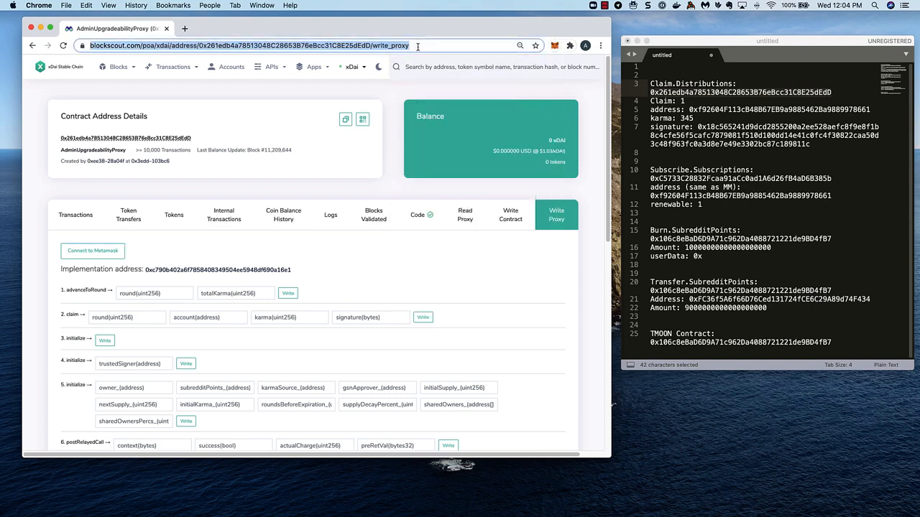
{"action": "key", "text": "Return"}
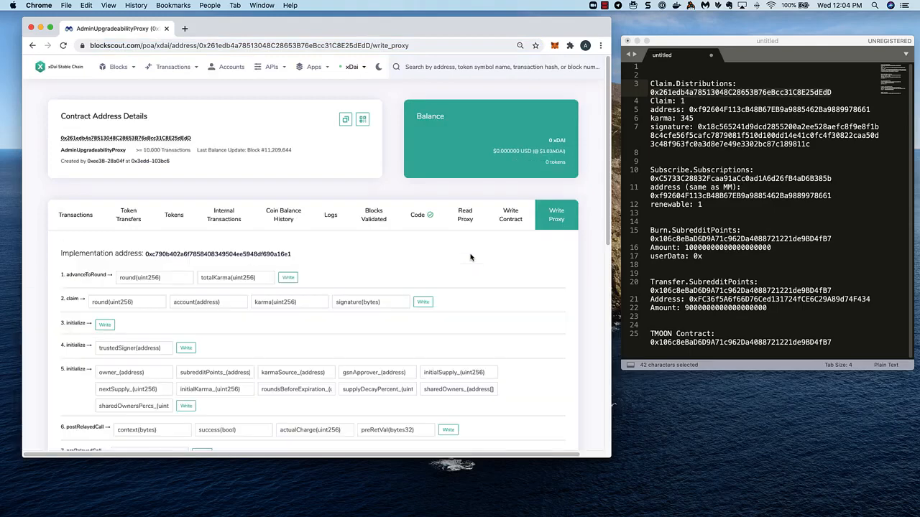
- Set the claim function's round to 1 and its account to the wallet address from the Claim.Distributions notes
{"action": "scroll", "coordinate": [470, 257], "scroll_direction": "down", "scroll_amount": 2}
{"action": "scroll", "coordinate": [471, 257], "scroll_direction": "down", "scroll_amount": 2}
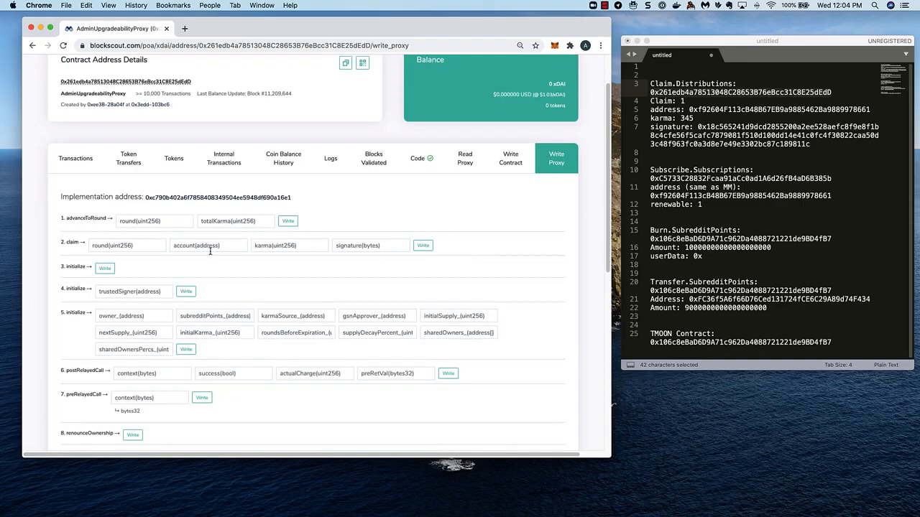
{"action": "left_click", "coordinate": [113, 249]}
{"action": "type", "text": "1"}
{"action": "left_click", "coordinate": [807, 106]}
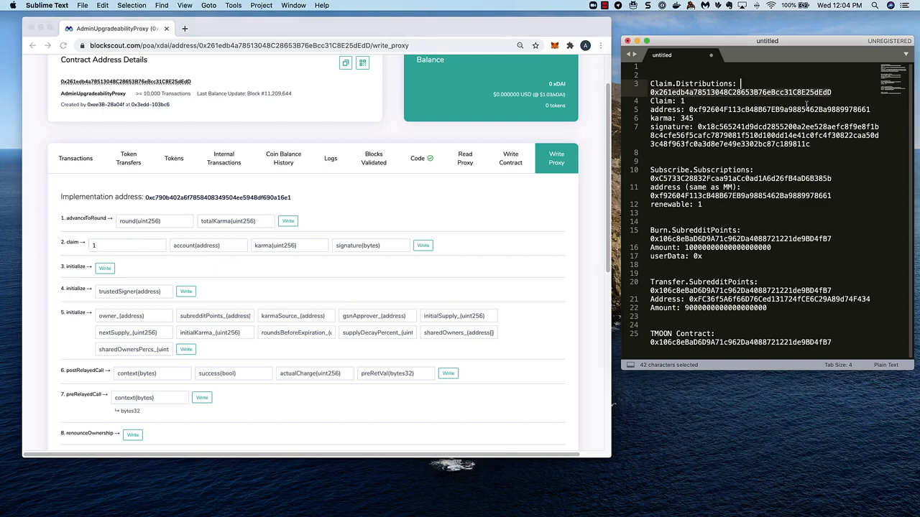
{"action": "double_click", "coordinate": [869, 109]}
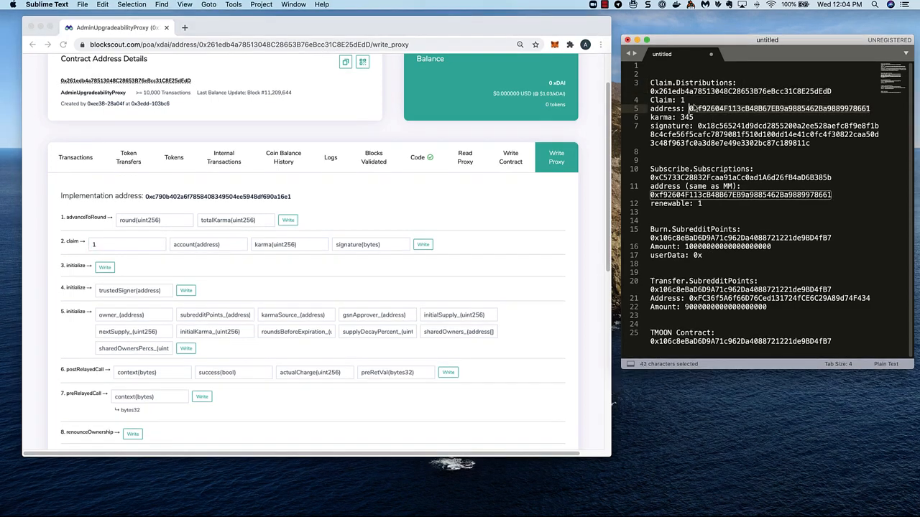
{"action": "key", "text": "super+c"}
{"action": "left_click", "coordinate": [213, 244]}
{"action": "key", "text": "super+v"}
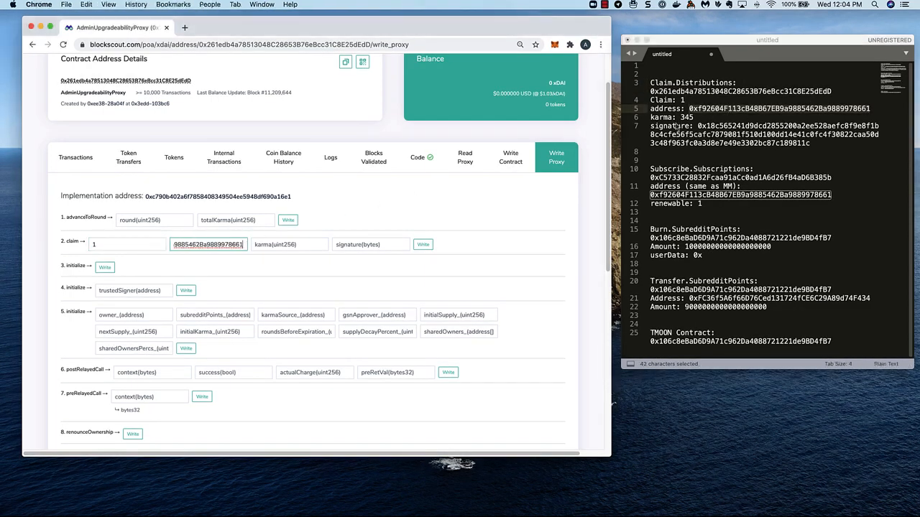
- Fill in the claim function's karma as 345 and its signature with the value copied from the notes
{"action": "double_click", "coordinate": [682, 117]}
{"action": "key", "text": "super+c"}
{"action": "left_click", "coordinate": [275, 244]}
{"action": "key", "text": "super+v"}
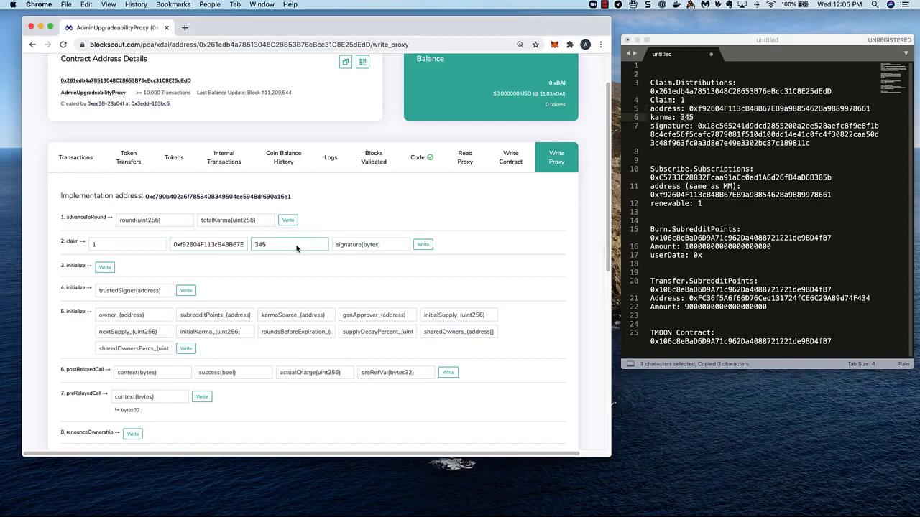
{"action": "left_click", "coordinate": [719, 134]}
{"action": "double_click", "coordinate": [719, 135]}
{"action": "key", "text": "super+c"}
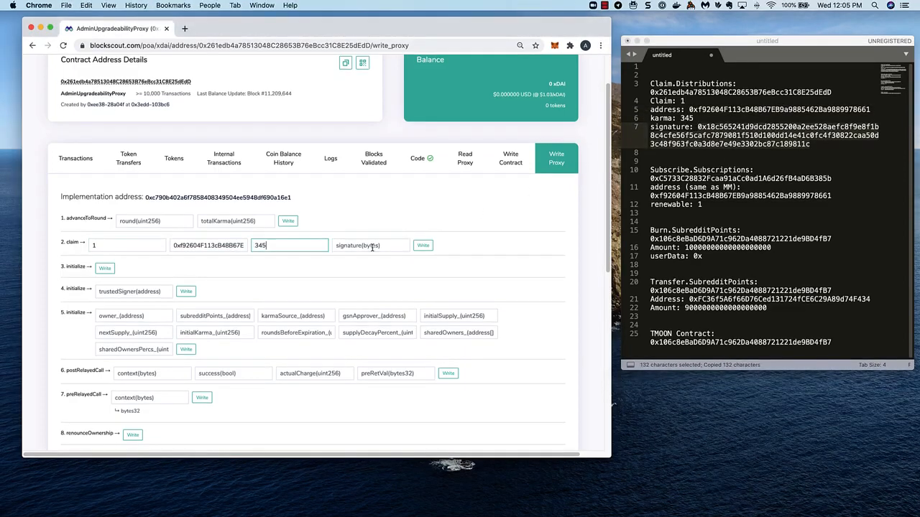
{"action": "left_click", "coordinate": [373, 246]}
{"action": "key", "text": "super+v"}
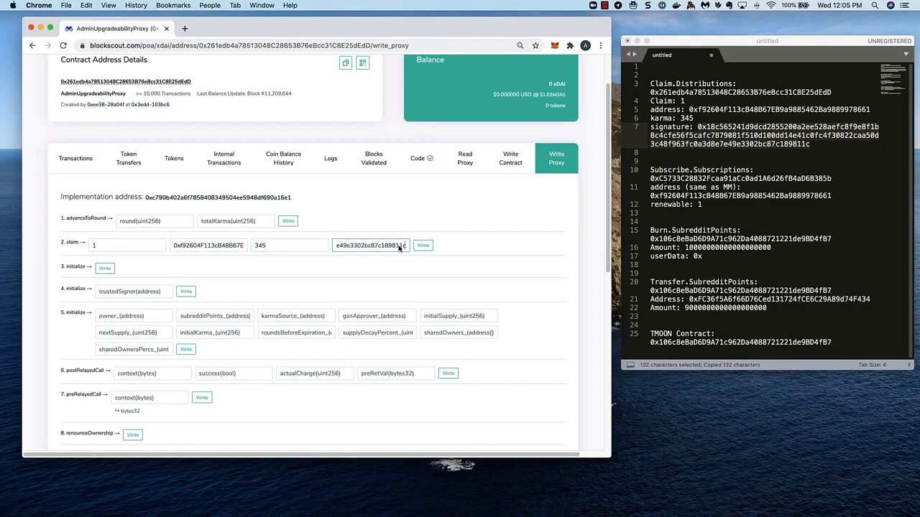
- Submit the claim transaction, approve it in MetaMask, and dismiss the resulting message
{"action": "left_click", "coordinate": [429, 245]}
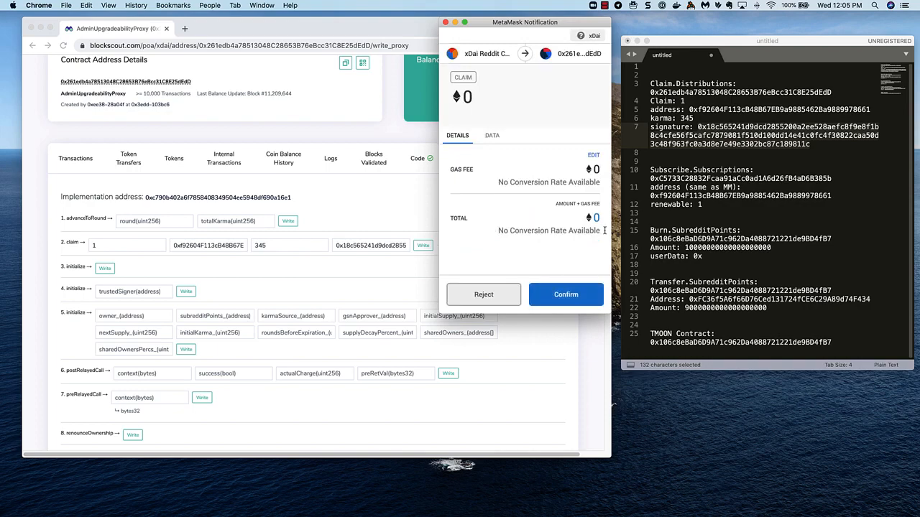
{"action": "left_click", "coordinate": [562, 295]}
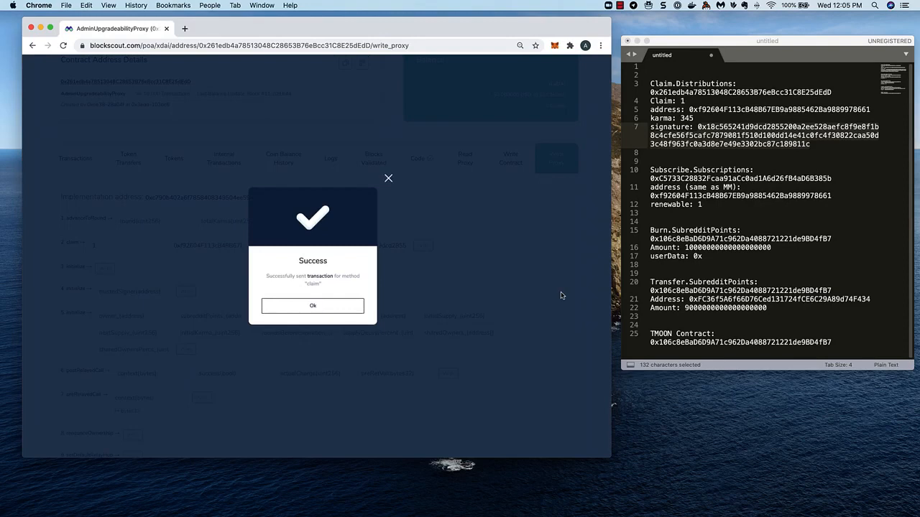
{"action": "left_click", "coordinate": [327, 306]}
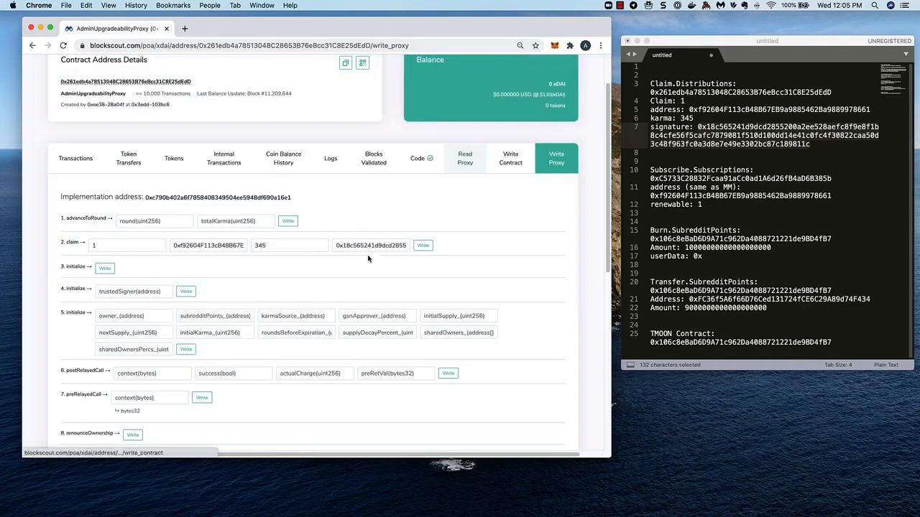
- Open the latest Claim transaction from the MetaMask activity and view it in the block explorer
{"action": "left_click", "coordinate": [555, 46]}
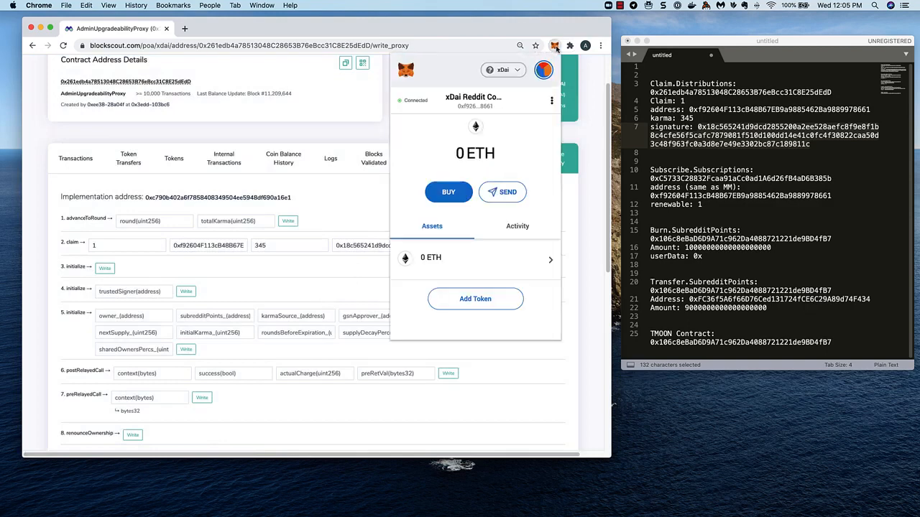
{"action": "left_click", "coordinate": [516, 228]}
{"action": "left_click", "coordinate": [474, 267]}
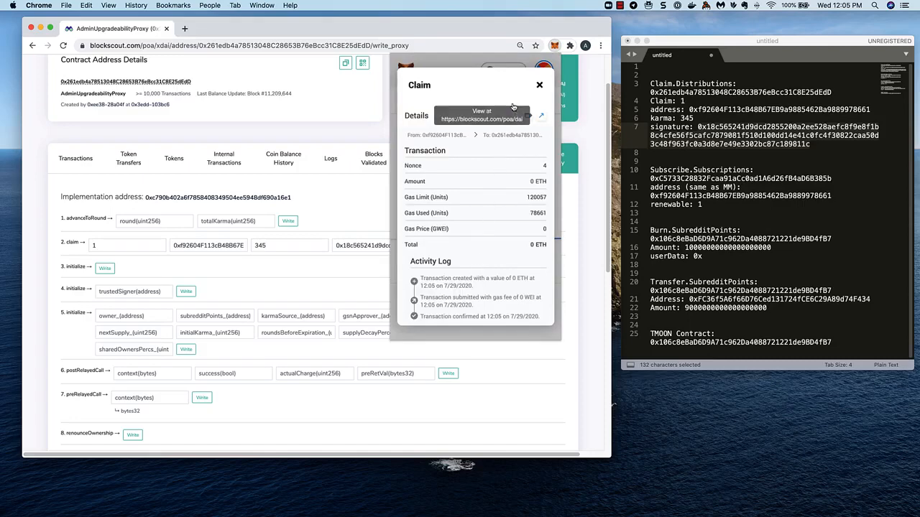
{"action": "left_click", "coordinate": [541, 116]}
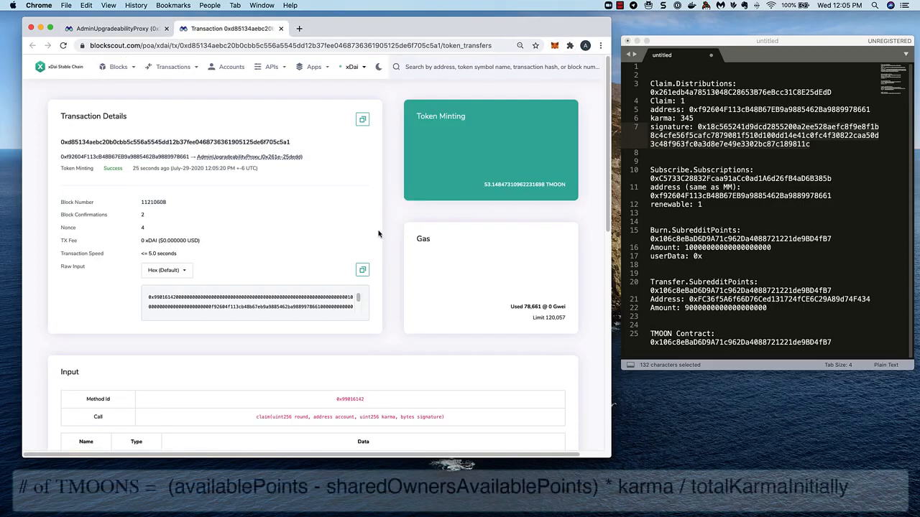
- Review the claim transaction's input data and token transfers, and close its page
{"action": "scroll", "coordinate": [378, 233], "scroll_direction": "down", "scroll_amount": 3}
{"action": "scroll", "coordinate": [379, 234], "scroll_direction": "down", "scroll_amount": 5}
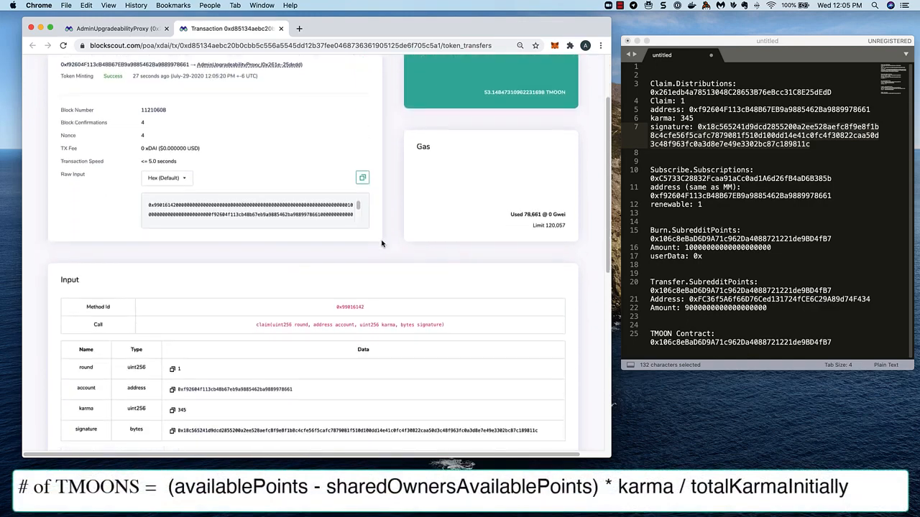
{"action": "scroll", "coordinate": [390, 270], "scroll_direction": "down", "scroll_amount": 2}
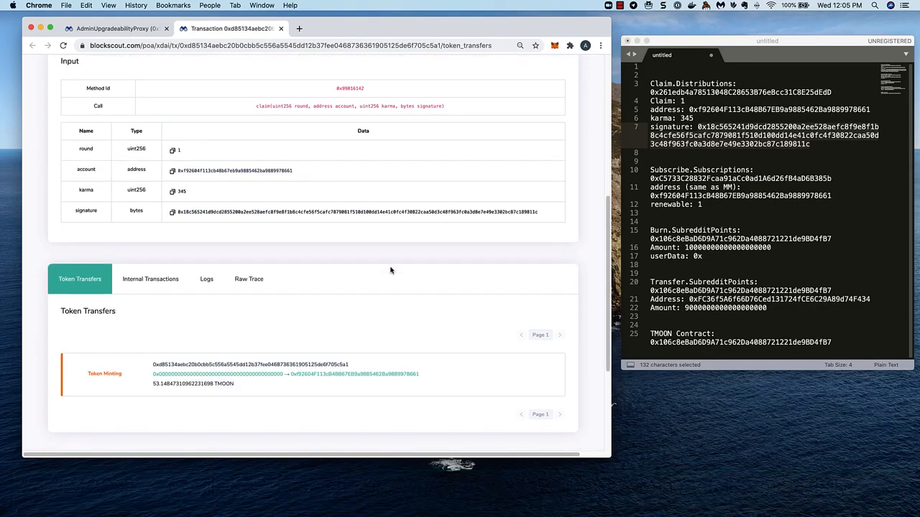
{"action": "scroll", "coordinate": [390, 270], "scroll_direction": "up", "scroll_amount": 5}
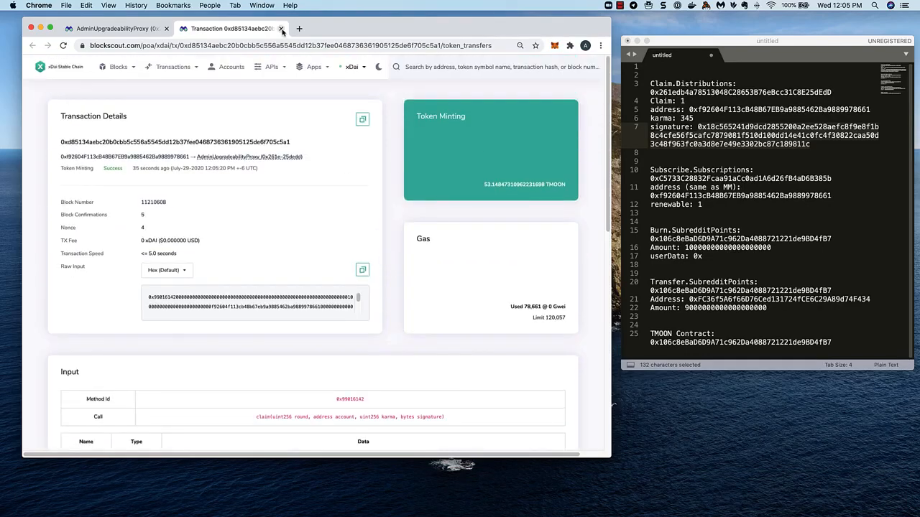
{"action": "left_click", "coordinate": [281, 29]}
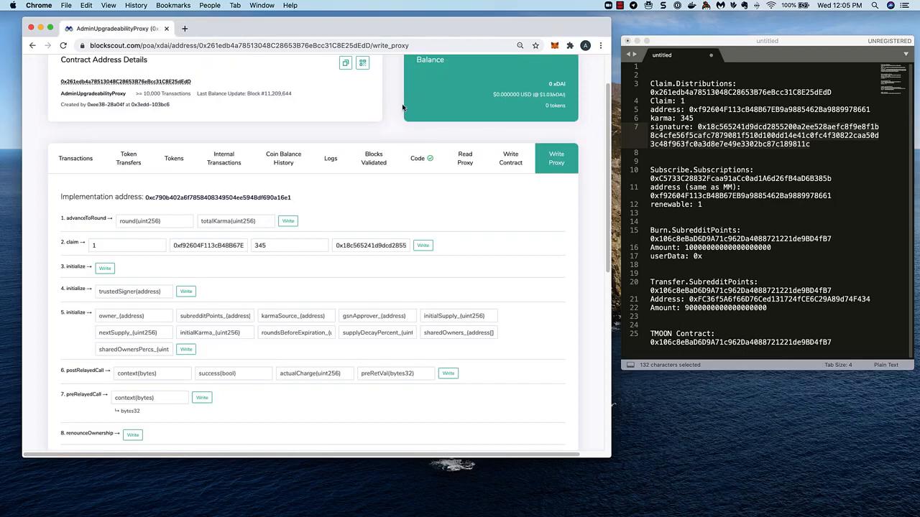
- Look up the Subscribe.Subscriptions contract address from the notes in the block explorer and open its proxy write functions
{"action": "scroll", "coordinate": [420, 118], "scroll_direction": "up", "scroll_amount": 2}
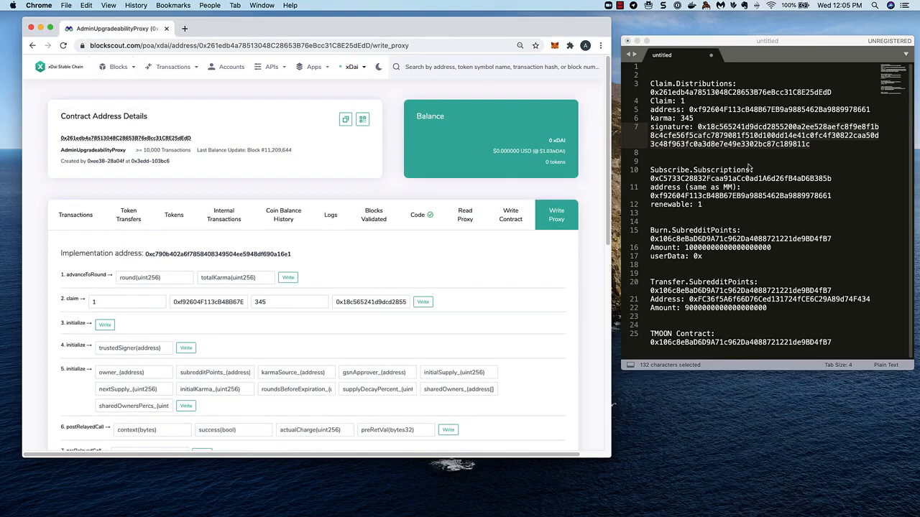
{"action": "left_click", "coordinate": [760, 167]}
{"action": "left_click_drag", "start_coordinate": [847, 180], "coordinate": [650, 178]}
{"action": "key", "text": "super+c"}
{"action": "left_click", "coordinate": [488, 67]}
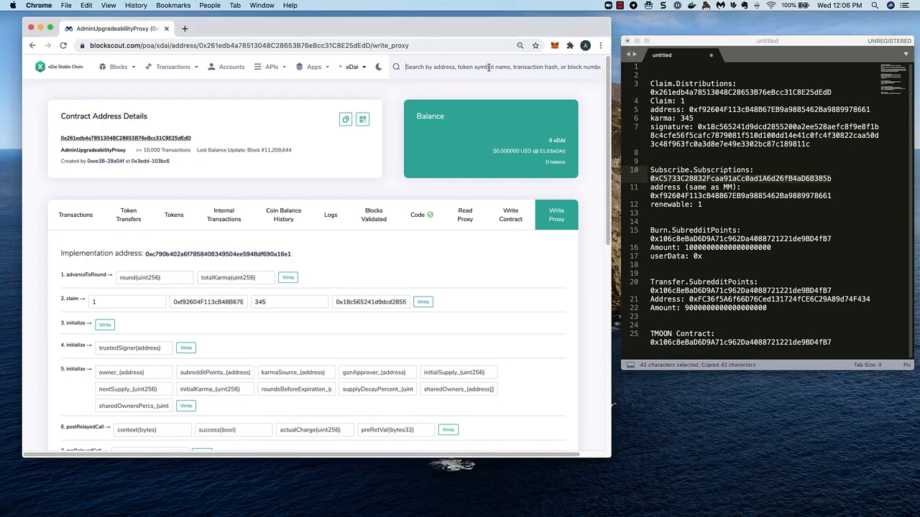
{"action": "key", "text": "super+v"}
{"action": "key", "text": "Return"}
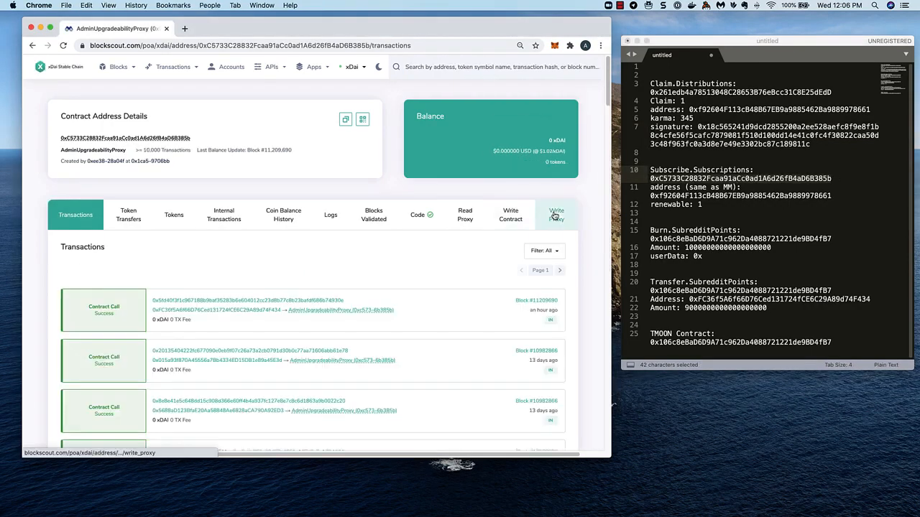
{"action": "left_click", "coordinate": [557, 215]}
- Fill in the subscribe function with the recipient address from the Subscribe.Subscriptions notes and set renewable to 1
{"action": "scroll", "coordinate": [466, 253], "scroll_direction": "down", "scroll_amount": 5}
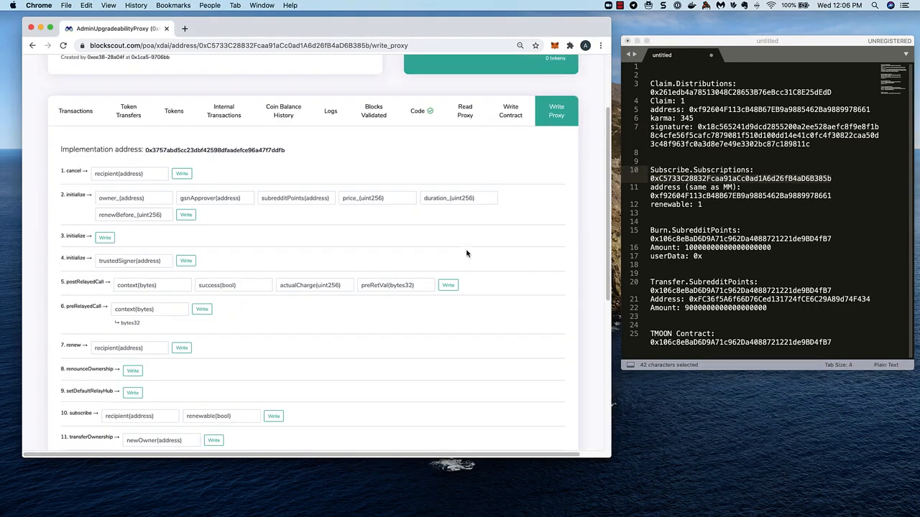
{"action": "left_click", "coordinate": [837, 196]}
{"action": "double_click", "coordinate": [837, 195]}
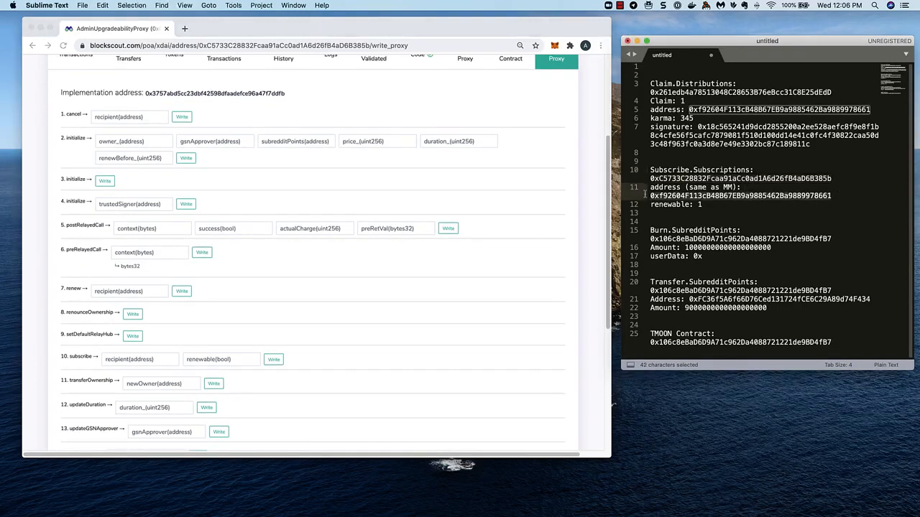
{"action": "key", "text": "super+c"}
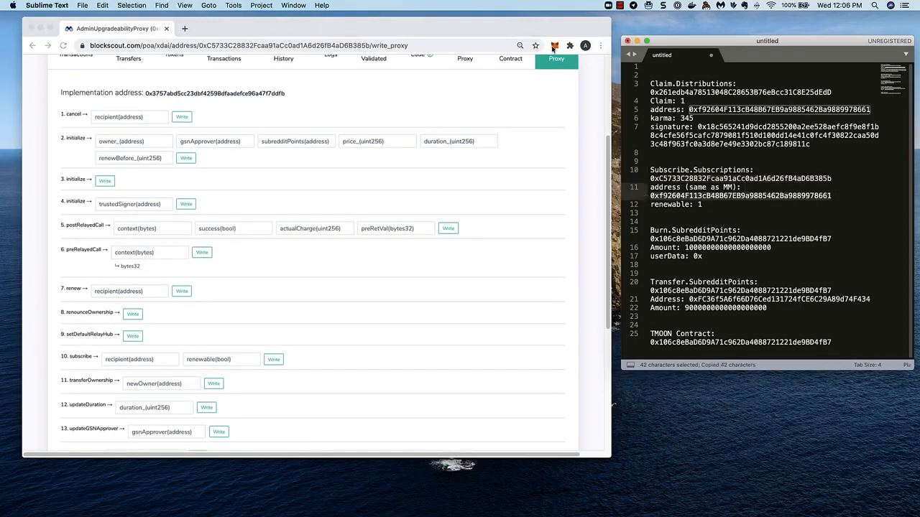
{"action": "left_click", "coordinate": [158, 359]}
{"action": "key", "text": "super+v"}
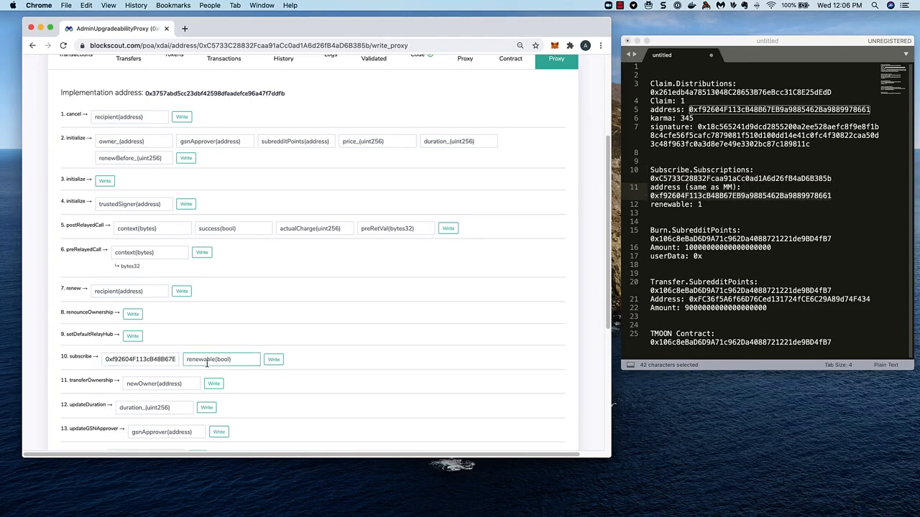
{"action": "left_click", "coordinate": [208, 360]}
{"action": "type", "text": "1"}
- Submit the subscribe transaction, confirm it in MetaMask, and dismiss the resulting message
{"action": "left_click", "coordinate": [276, 359]}
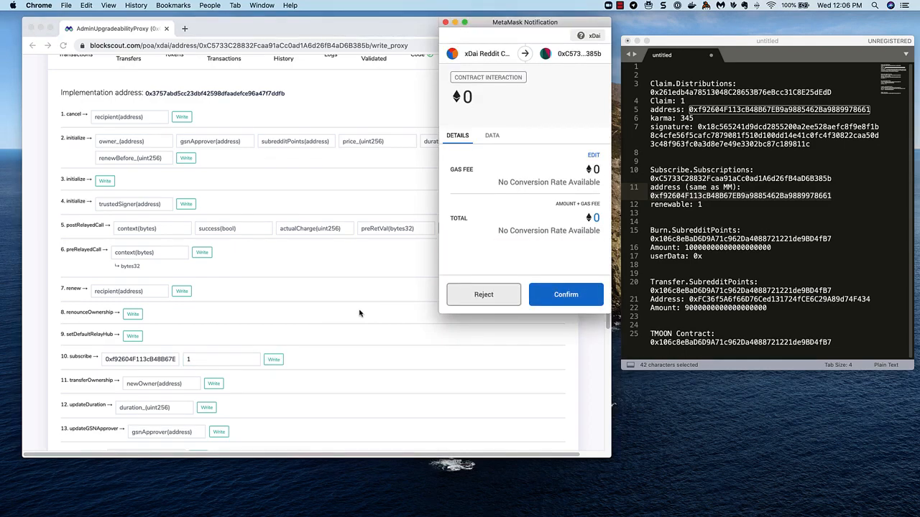
{"action": "left_click", "coordinate": [568, 296]}
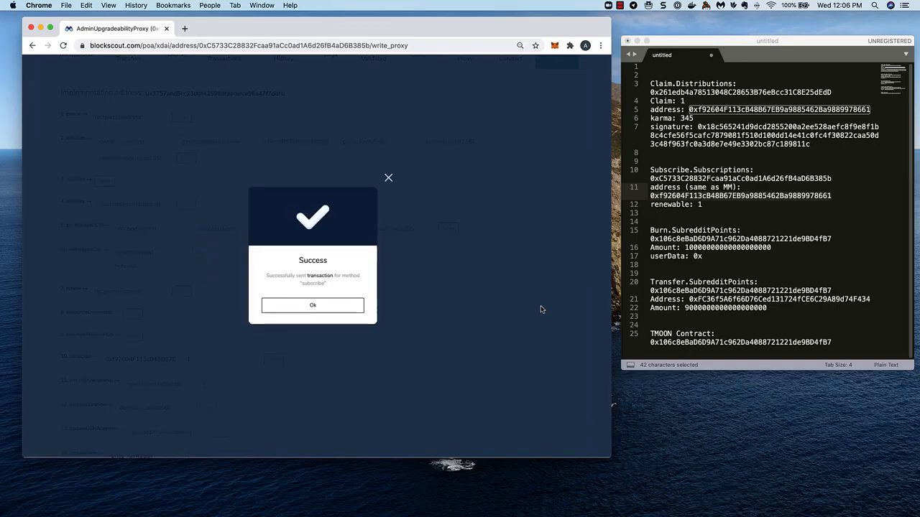
{"action": "left_click", "coordinate": [352, 308]}
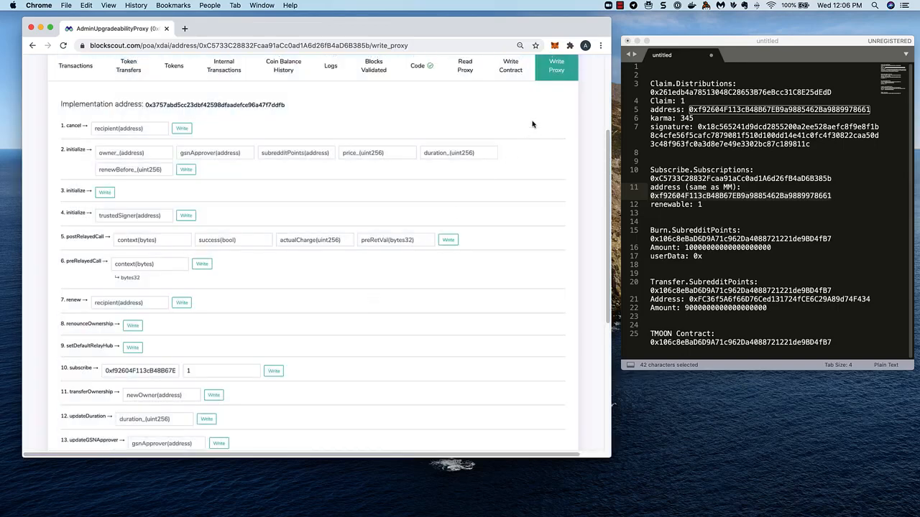
- Open the latest transaction from the MetaMask activity and view it in the block explorer
{"action": "left_click", "coordinate": [554, 45]}
{"action": "left_click", "coordinate": [510, 267]}
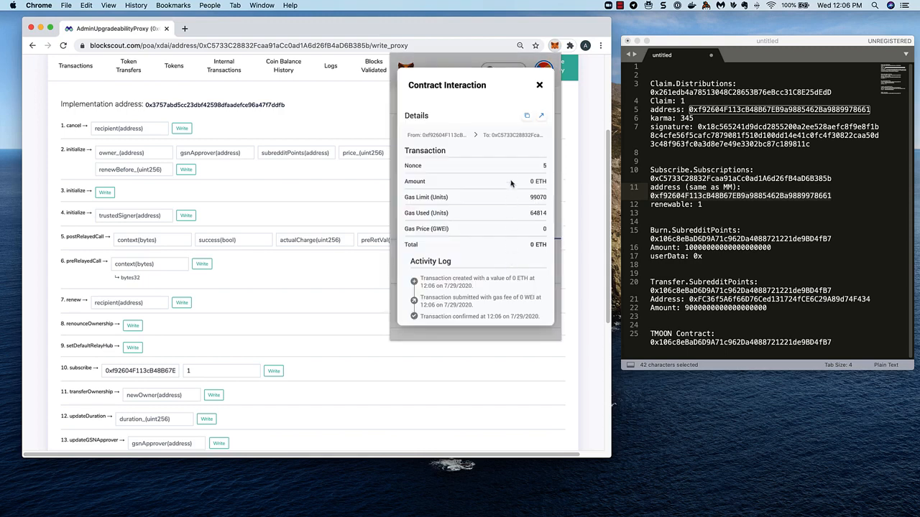
{"action": "left_click", "coordinate": [541, 118]}
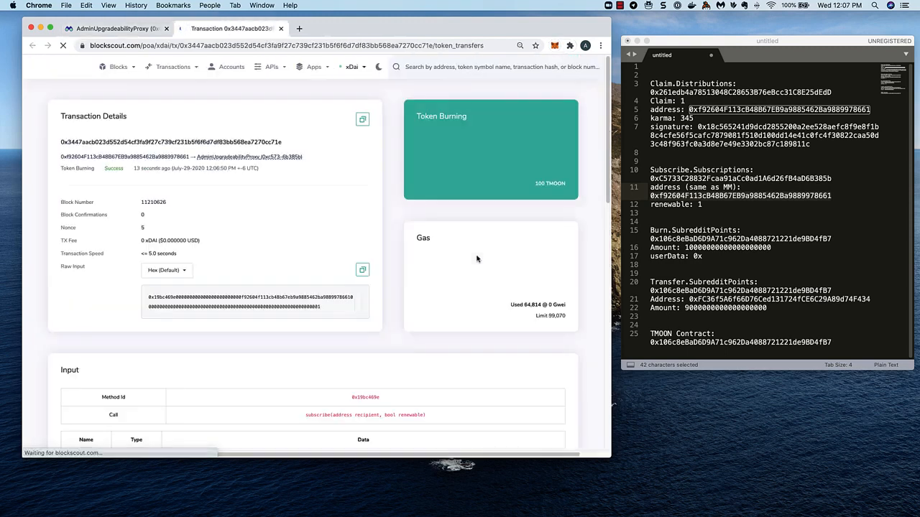
- Review the subscribe transaction's details, input data and token transfers, and close its page
{"action": "scroll", "coordinate": [476, 259], "scroll_direction": "down", "scroll_amount": 2}
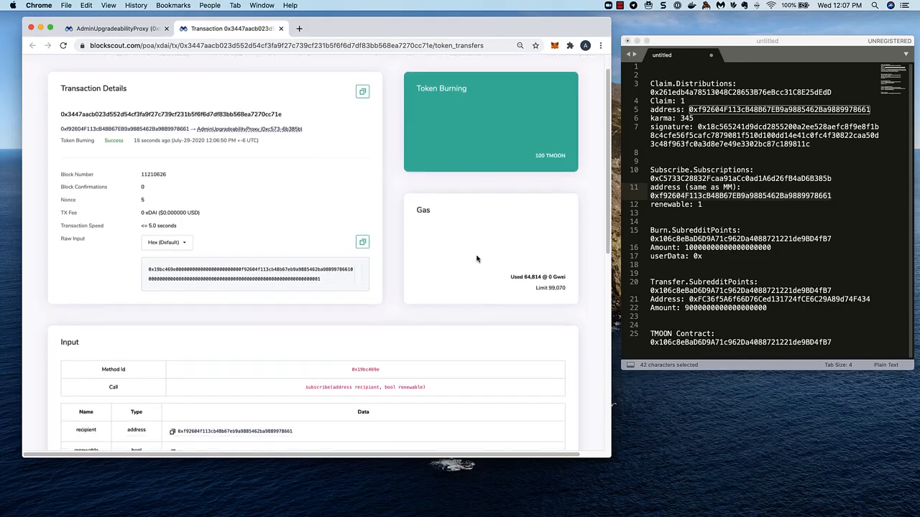
{"action": "scroll", "coordinate": [476, 259], "scroll_direction": "down", "scroll_amount": 5}
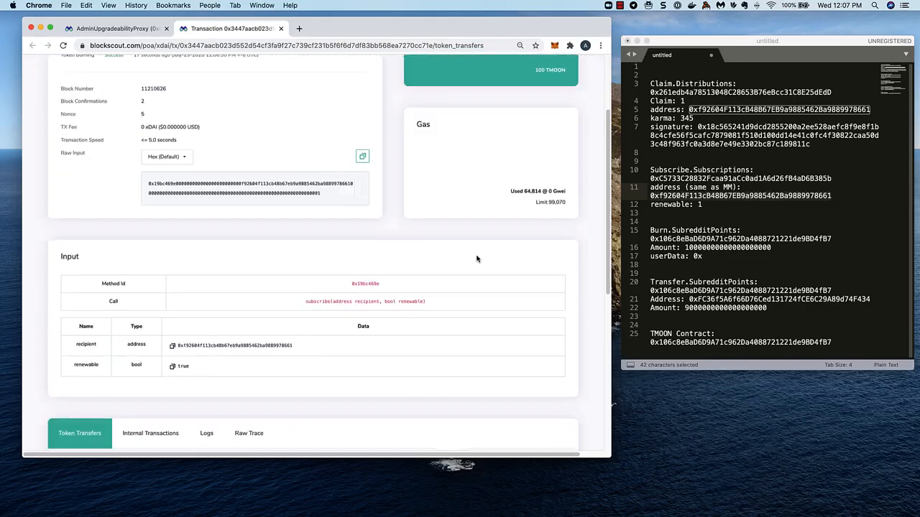
{"action": "scroll", "coordinate": [477, 259], "scroll_direction": "down", "scroll_amount": 1}
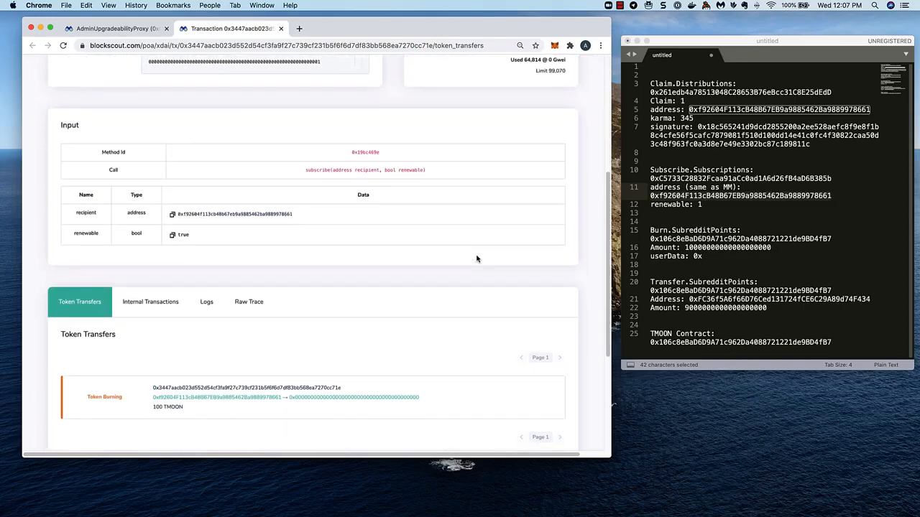
{"action": "scroll", "coordinate": [476, 259], "scroll_direction": "up", "scroll_amount": 6}
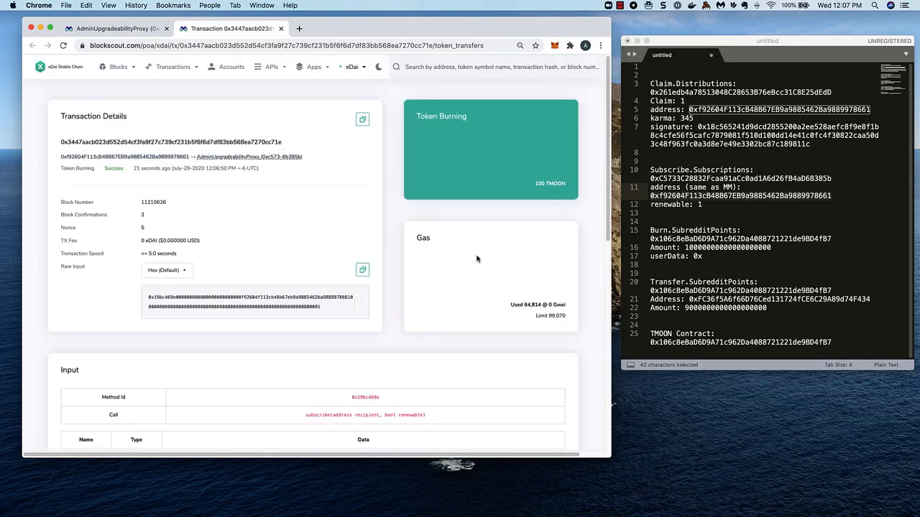
{"action": "left_click", "coordinate": [281, 28]}
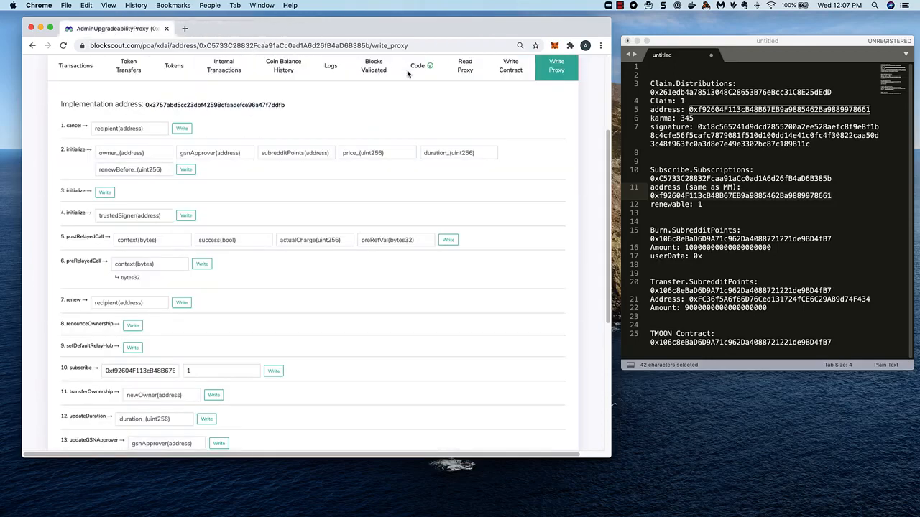
- Copy the Burn.SubredditPoints contract address from the notes and look it up in the block explorer
{"action": "scroll", "coordinate": [504, 108], "scroll_direction": "up", "scroll_amount": 4}
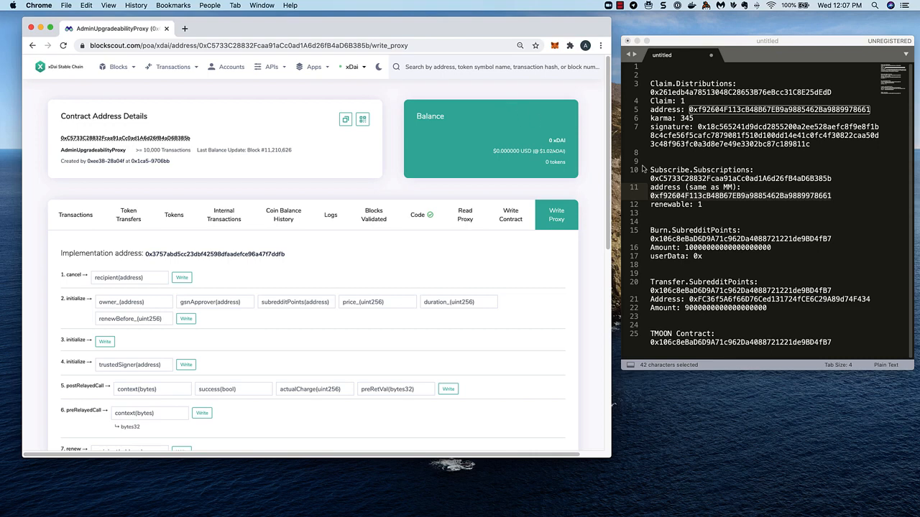
{"action": "left_click", "coordinate": [783, 229]}
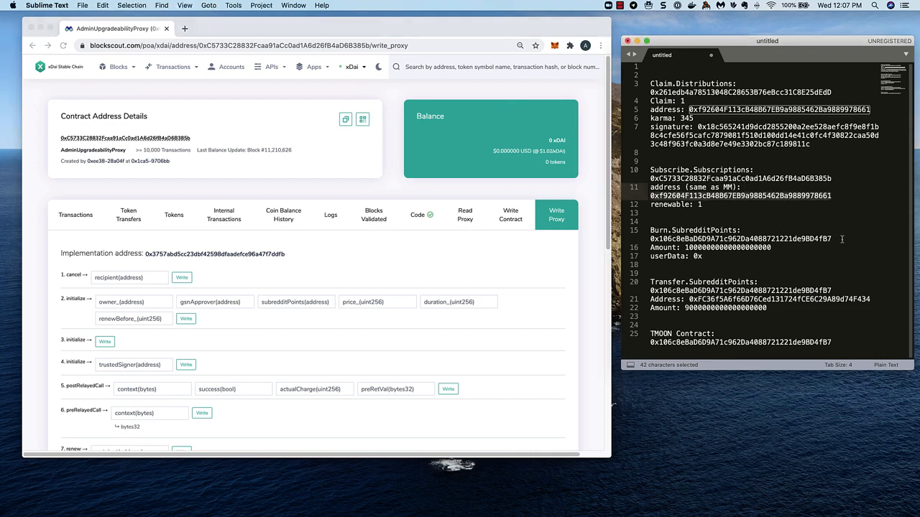
{"action": "left_click_drag", "start_coordinate": [834, 238], "coordinate": [745, 229]}
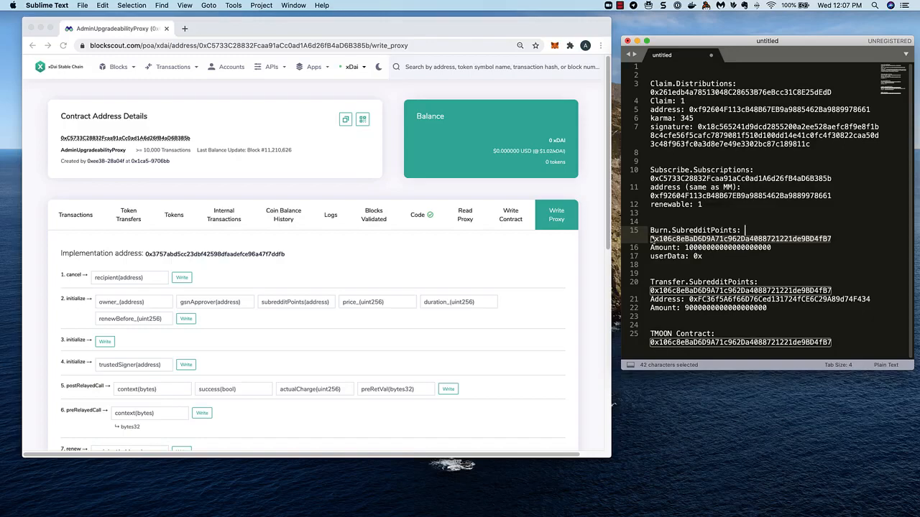
{"action": "key", "text": "super+c"}
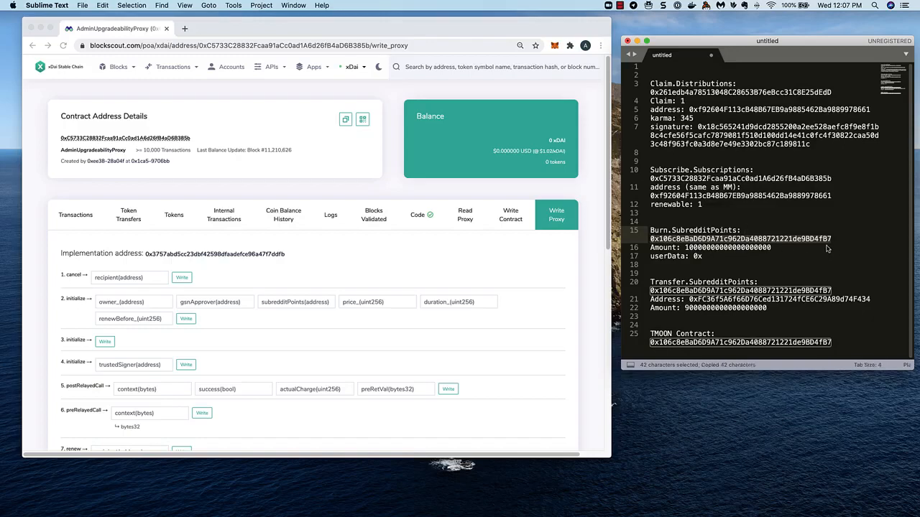
{"action": "left_click", "coordinate": [484, 67]}
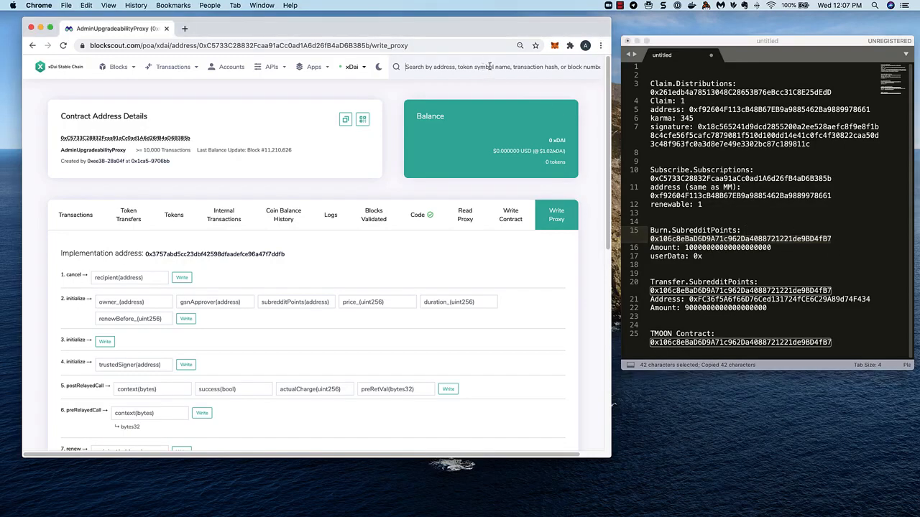
{"action": "key", "text": "super+v"}
{"action": "key", "text": "Return"}
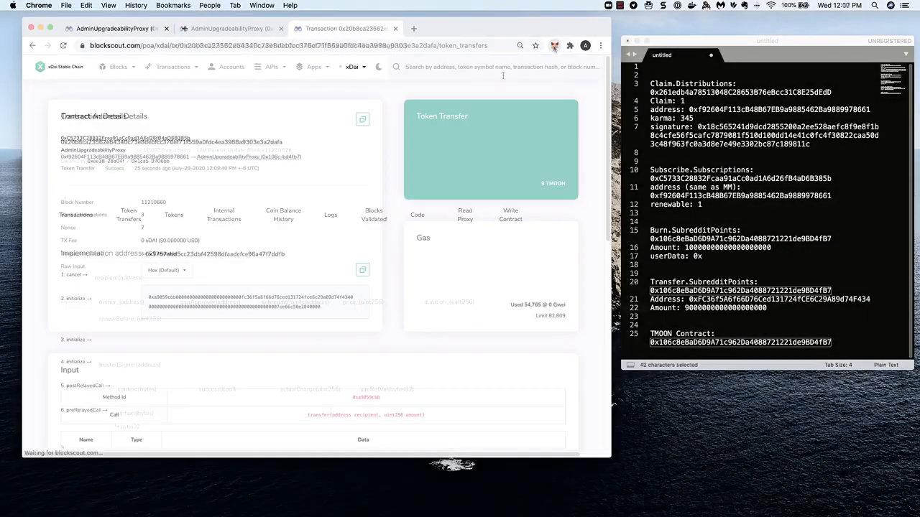
- Set up a transfer of 100 TMOON from the MetaMask token assets to the wallet's own Account 8
{"action": "left_click", "coordinate": [554, 45]}
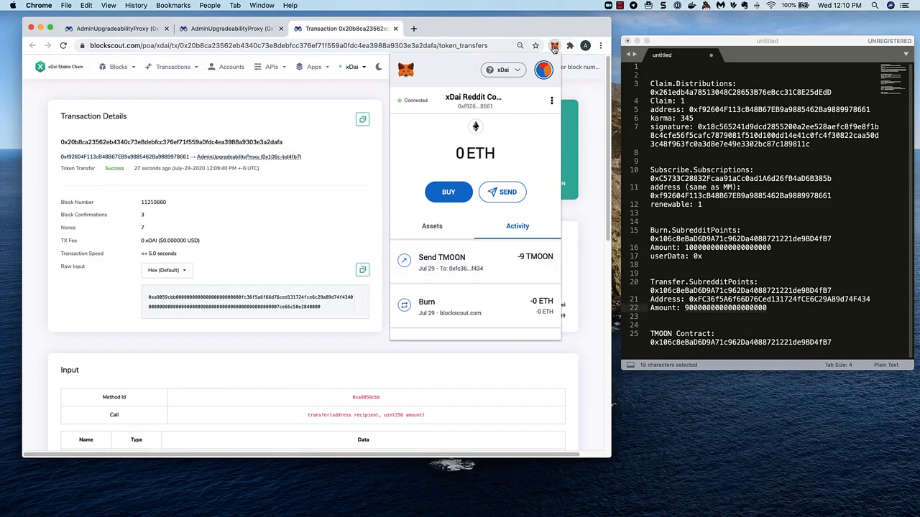
{"action": "left_click", "coordinate": [442, 228]}
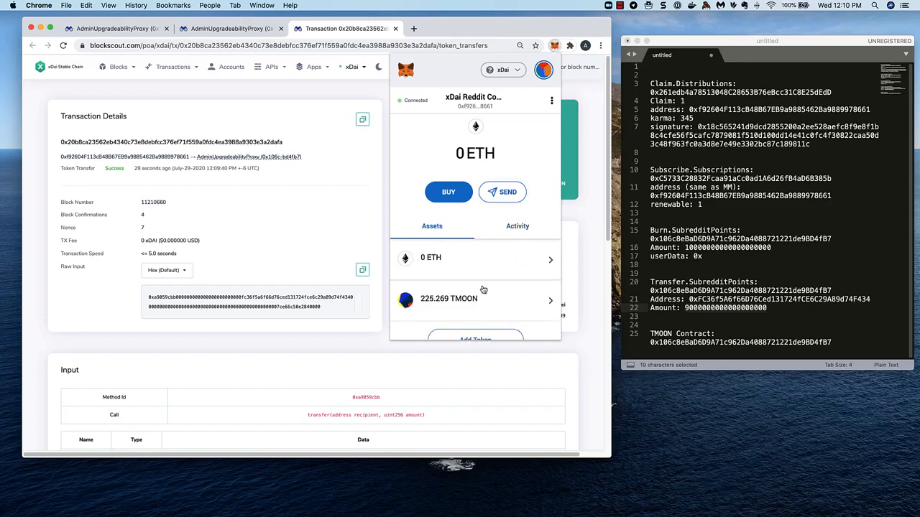
{"action": "scroll", "coordinate": [549, 300], "scroll_direction": "down", "scroll_amount": 1}
{"action": "left_click", "coordinate": [549, 281]}
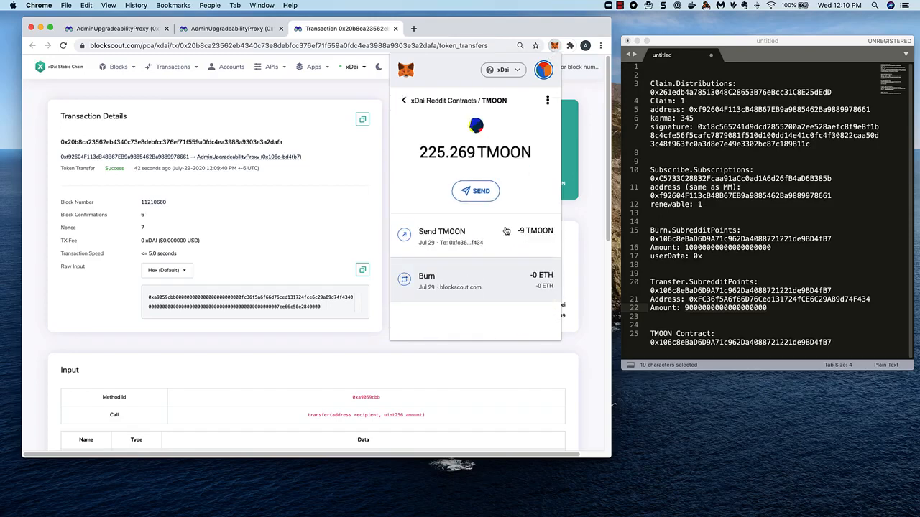
{"action": "left_click", "coordinate": [477, 193]}
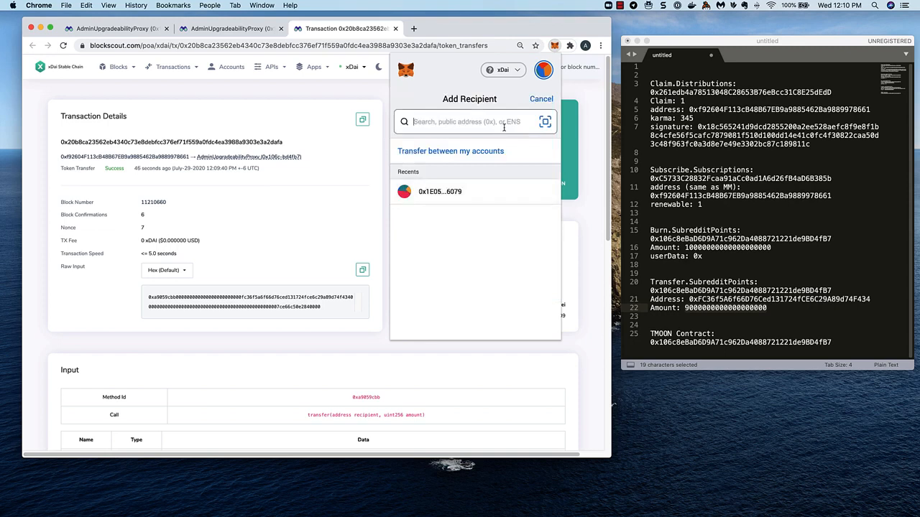
{"action": "left_click", "coordinate": [488, 153]}
{"action": "left_click", "coordinate": [452, 225]}
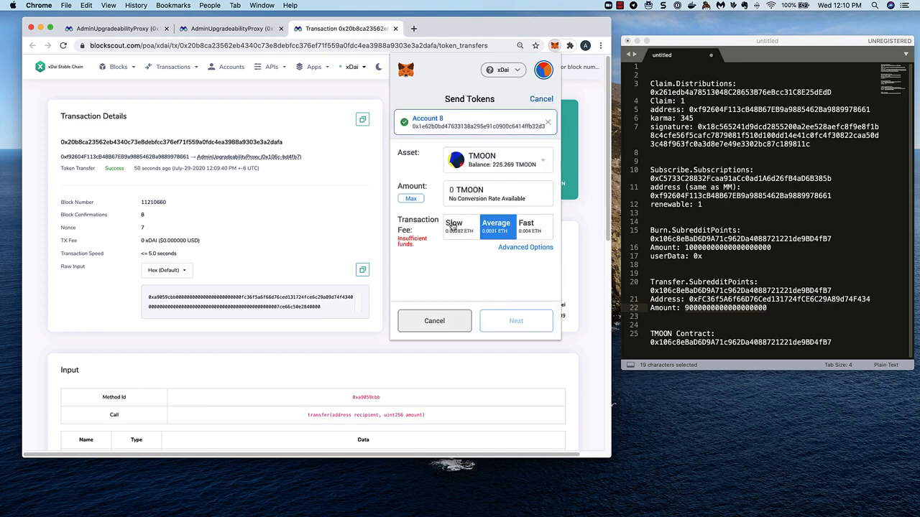
{"action": "type", "text": "100"}
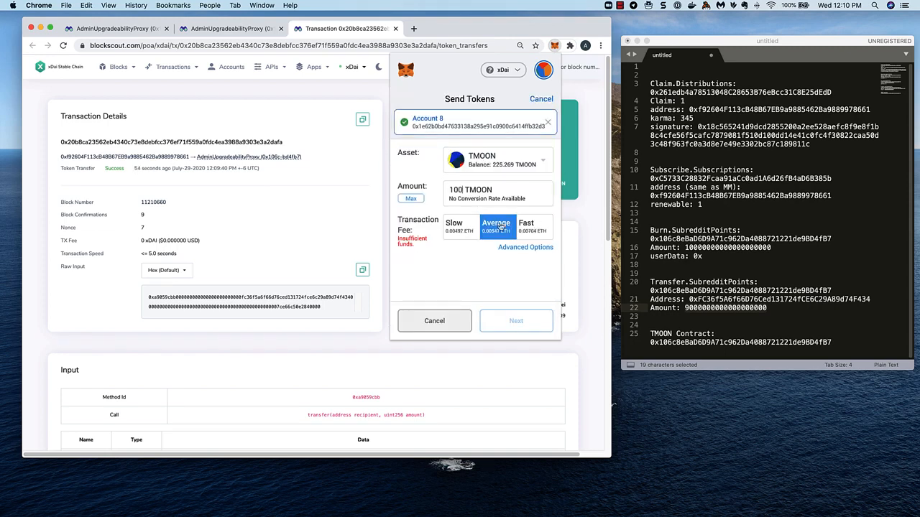
- Set the TMOON transfer's gas price to 0 GWEI, save it, and confirm the transaction
{"action": "left_click", "coordinate": [530, 248]}
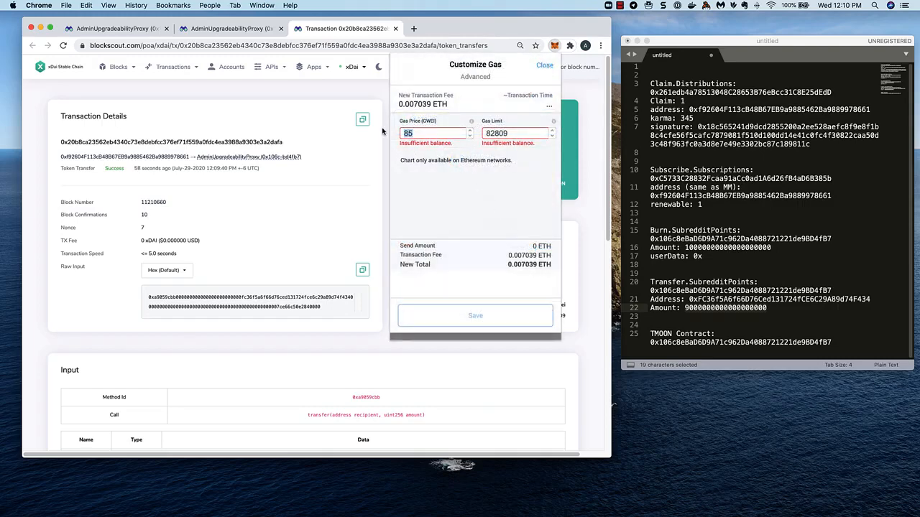
{"action": "type", "text": "0"}
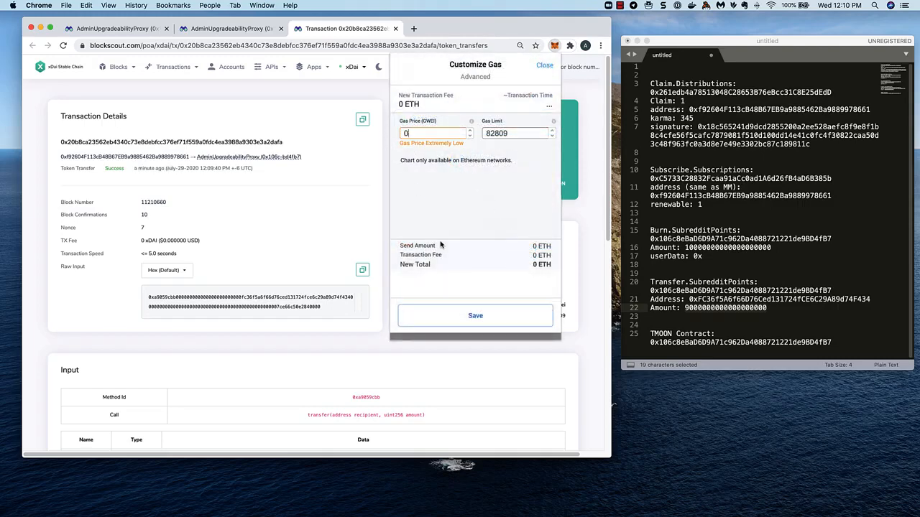
{"action": "left_click", "coordinate": [475, 317]}
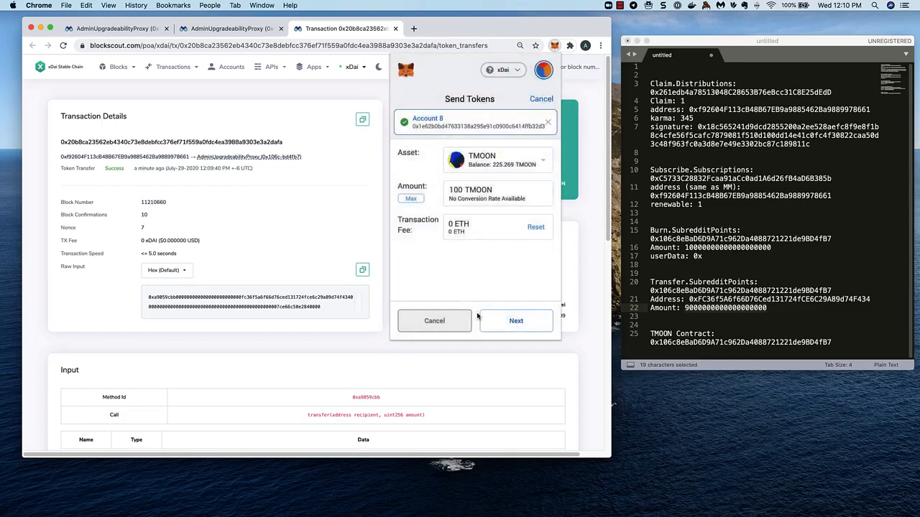
{"action": "left_click", "coordinate": [516, 321]}
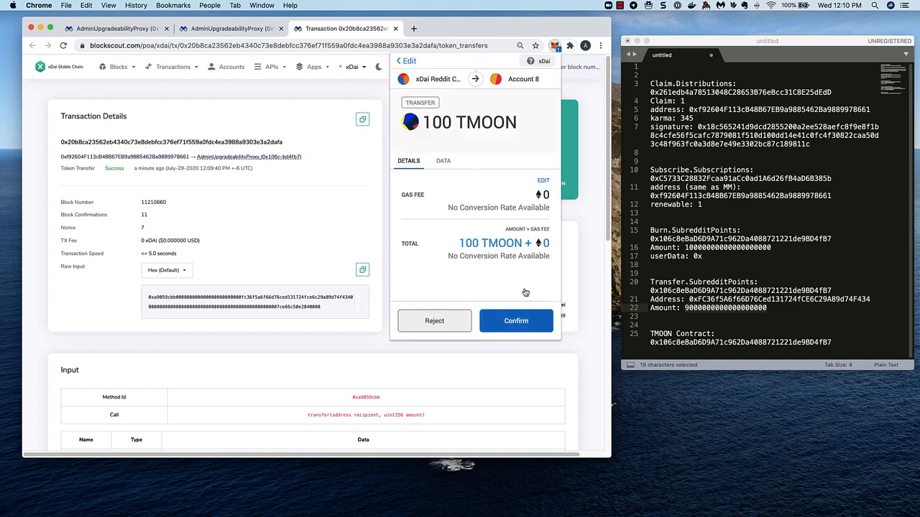
{"action": "left_click", "coordinate": [519, 325]}
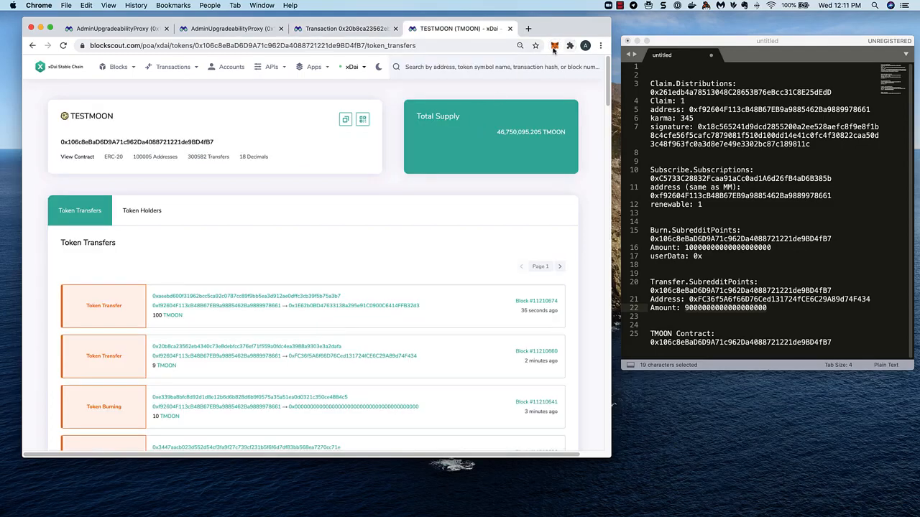
- Add TMOON to MetaMask as a custom token using its contract address, and return to the account's asset list
{"action": "left_click", "coordinate": [553, 46]}
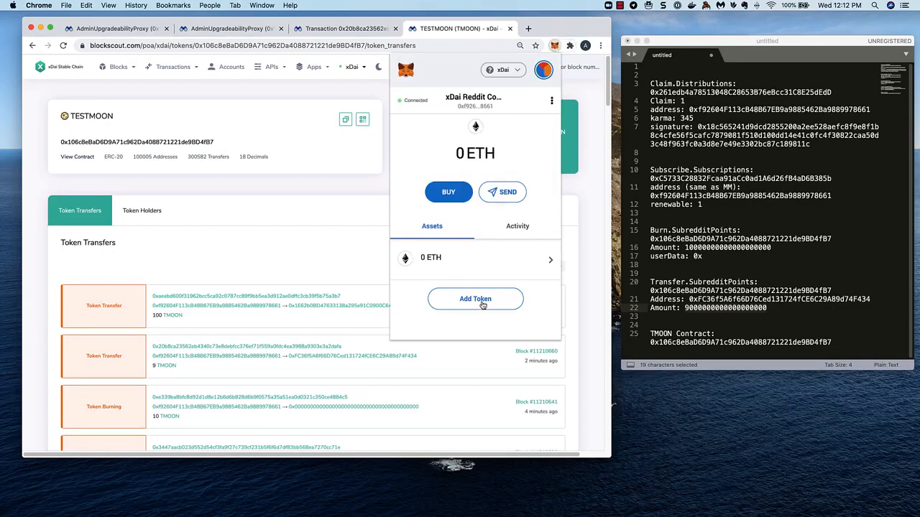
{"action": "left_click", "coordinate": [481, 302]}
{"action": "left_click", "coordinate": [473, 131]}
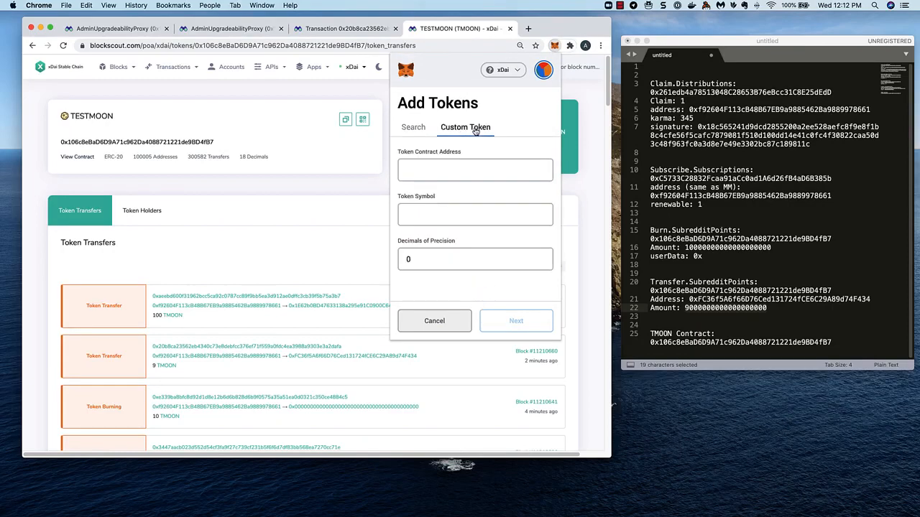
{"action": "left_click", "coordinate": [457, 171]}
{"action": "key", "text": "super+v"}
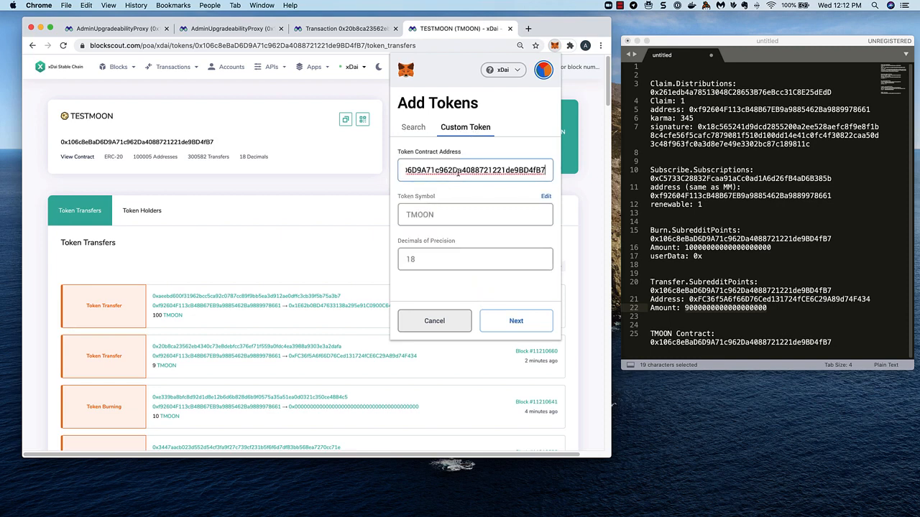
{"action": "left_click", "coordinate": [517, 321]}
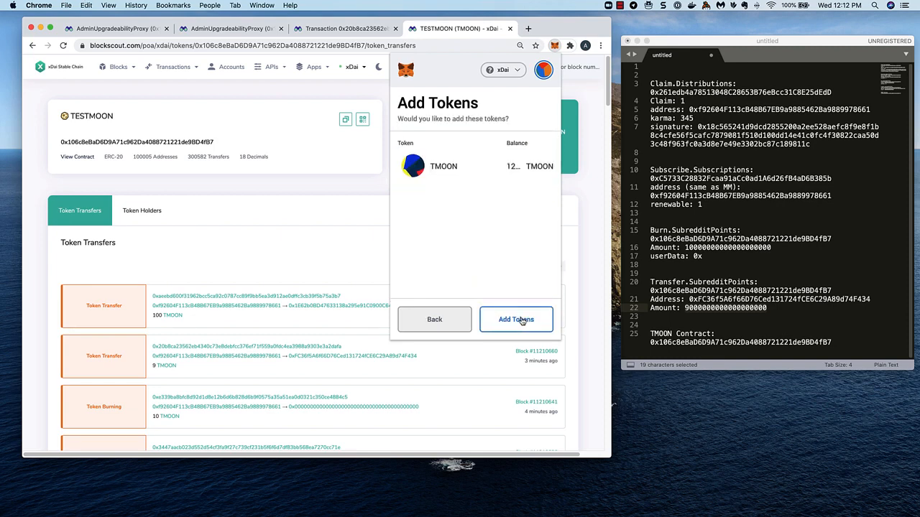
{"action": "left_click", "coordinate": [525, 325]}
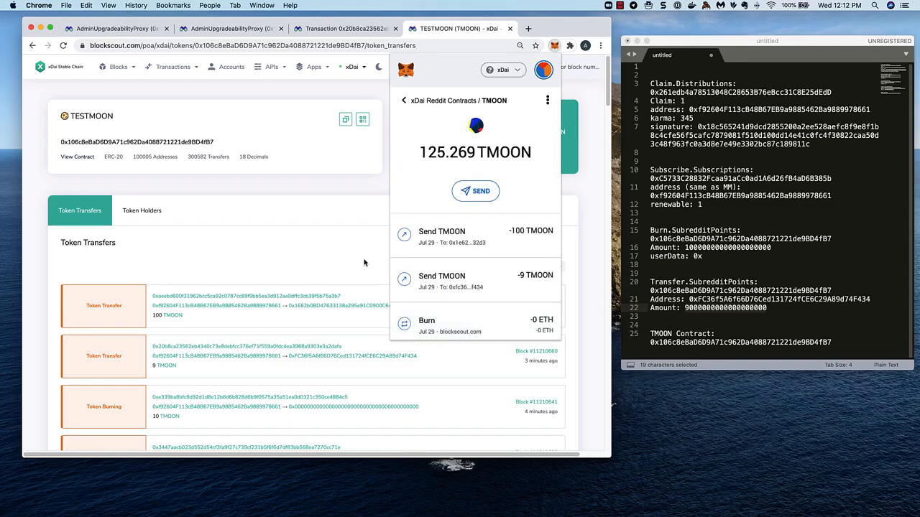
{"action": "left_click", "coordinate": [414, 101]}
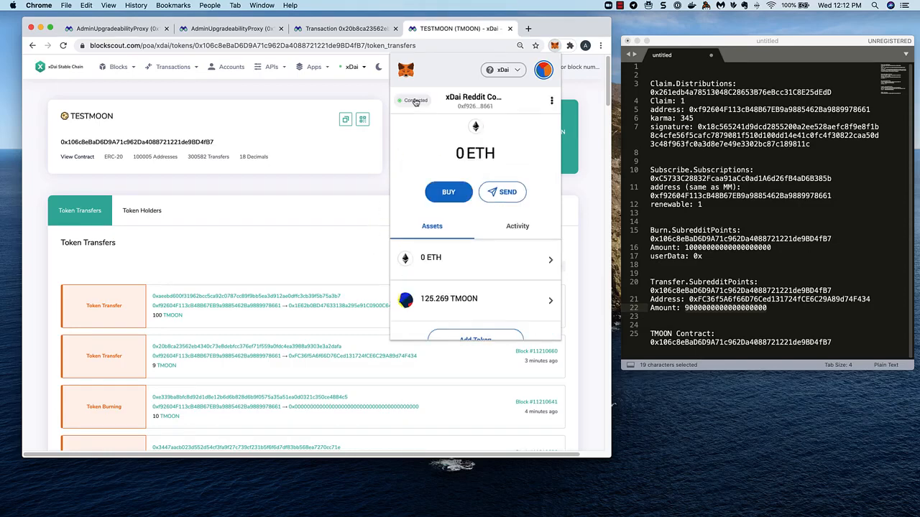